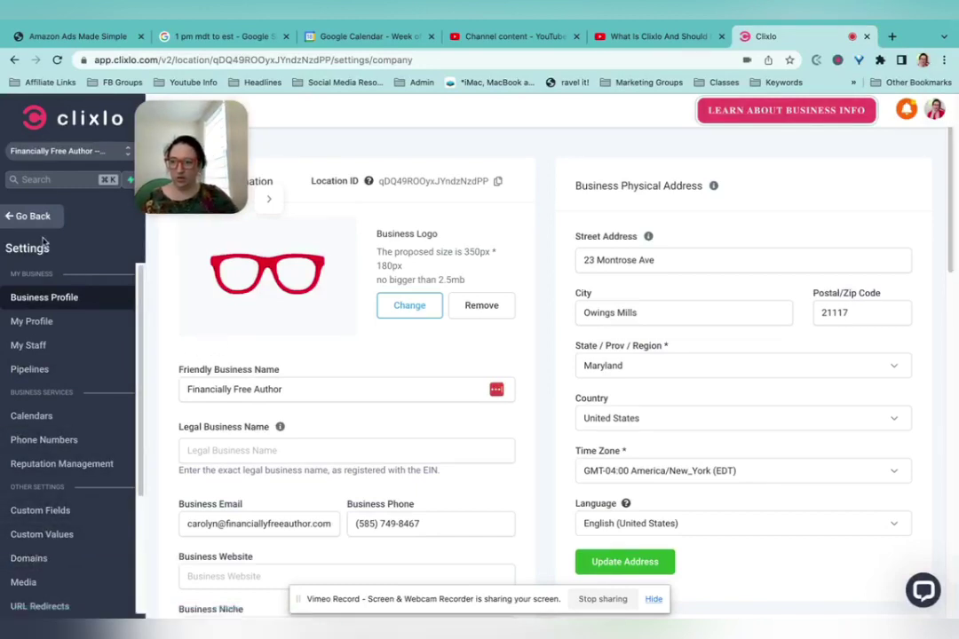
# Show the Domains settings with the two connected domains and dismiss the LastPass prompt
pyautogui.click(28, 558)
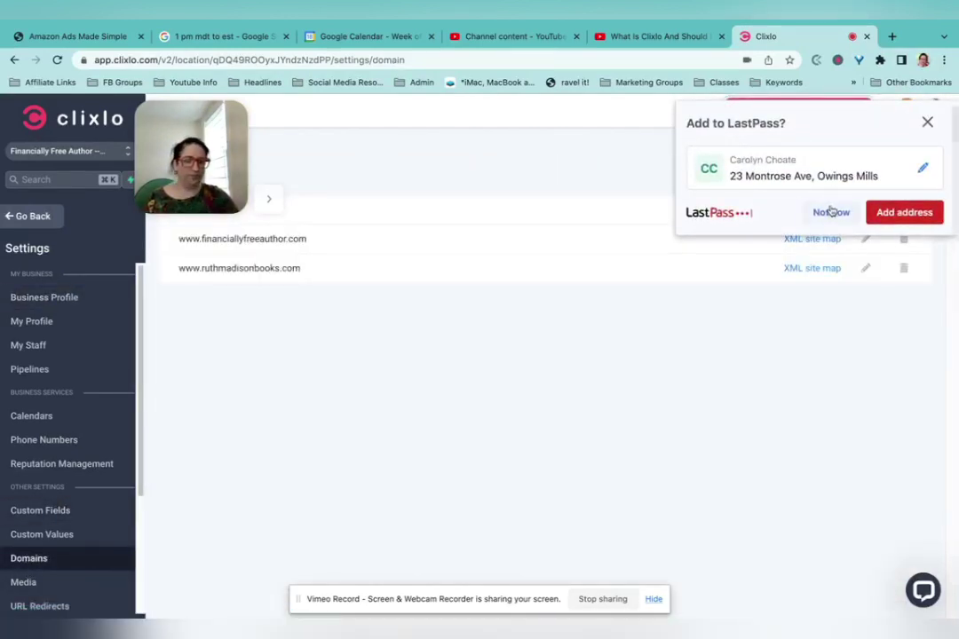
pyautogui.click(831, 192)
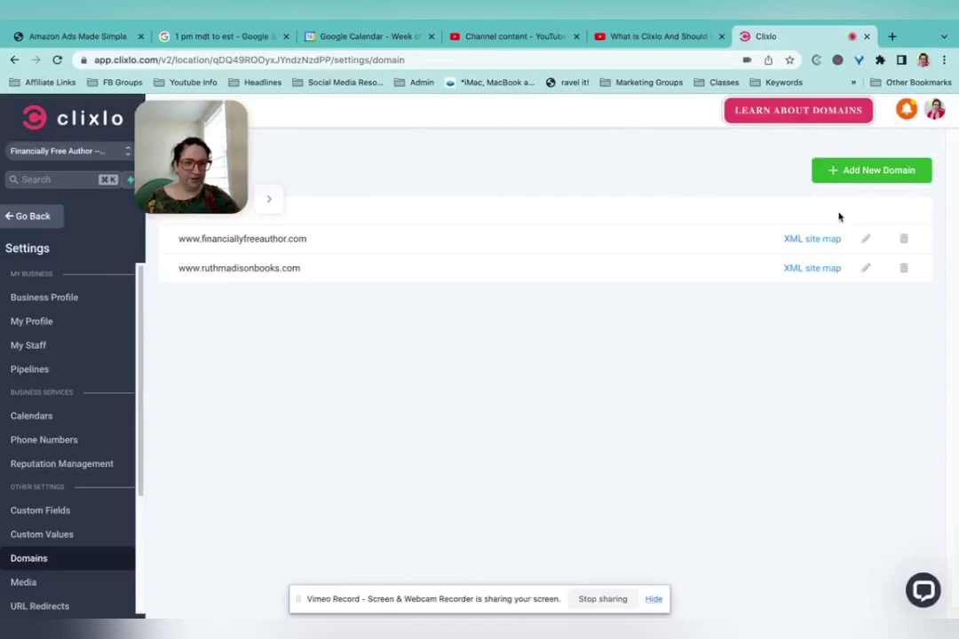
pyautogui.click(867, 176)
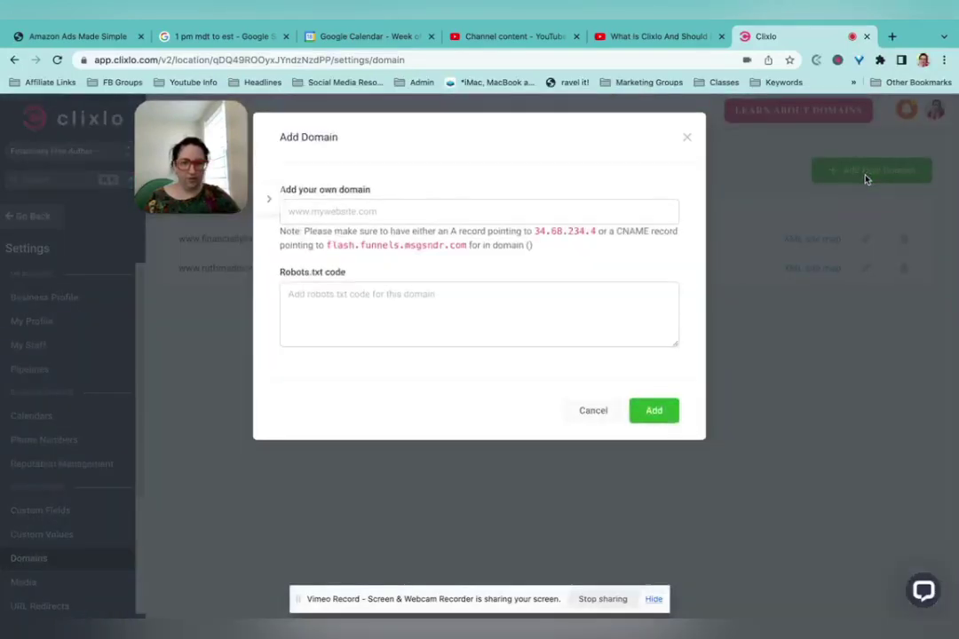
pyautogui.click(488, 209)
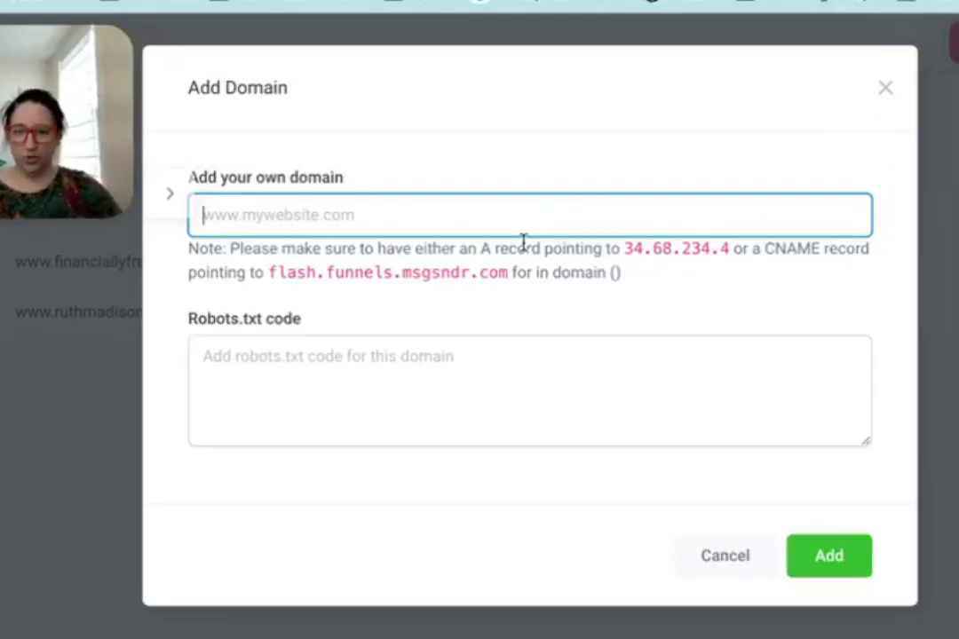
pyautogui.write('www.')
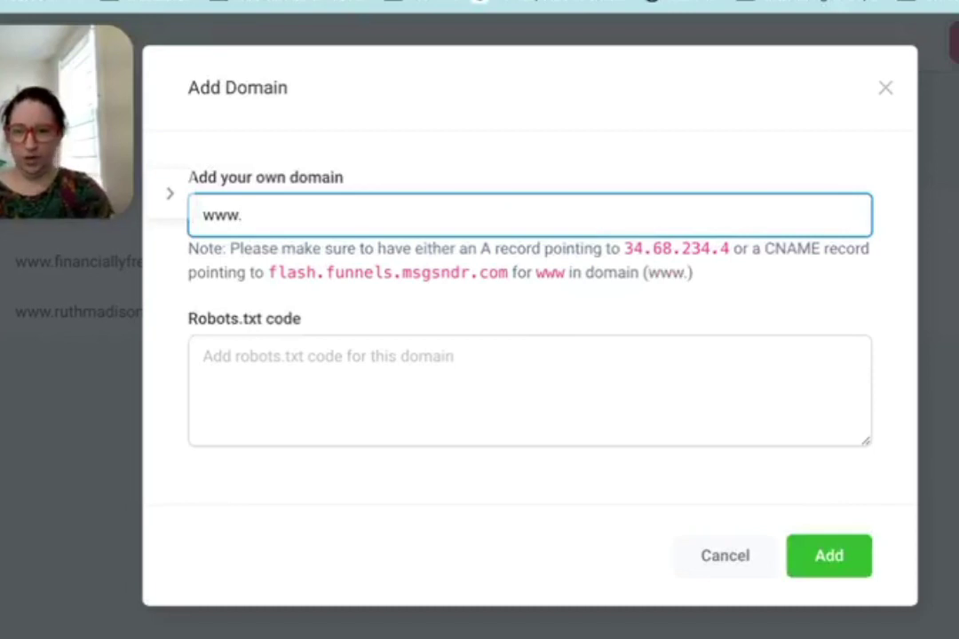
pyautogui.write('financiallyfreea.')
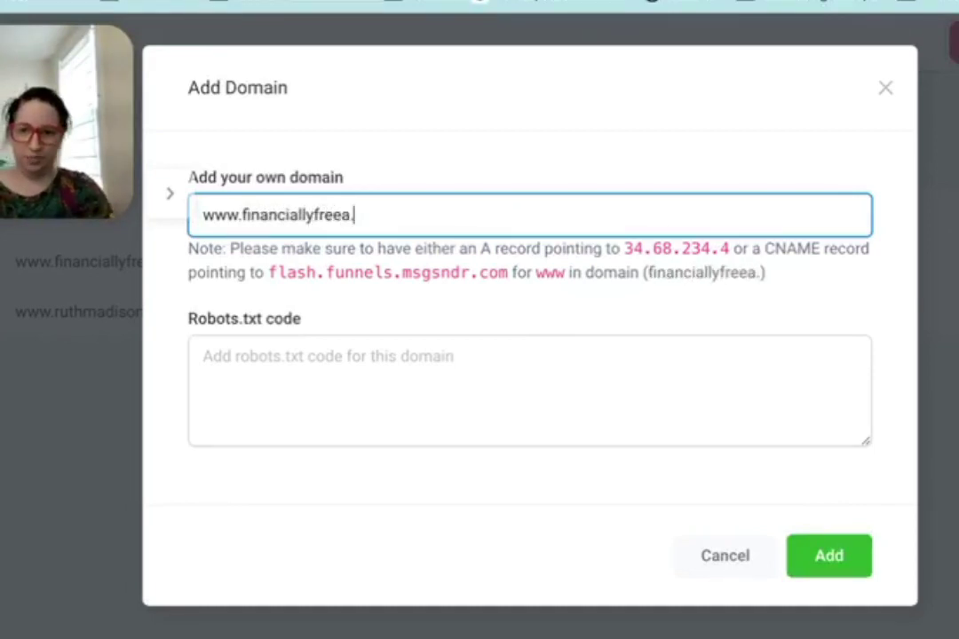
pyautogui.press('BackSpace')
pyautogui.write('uthor.com')
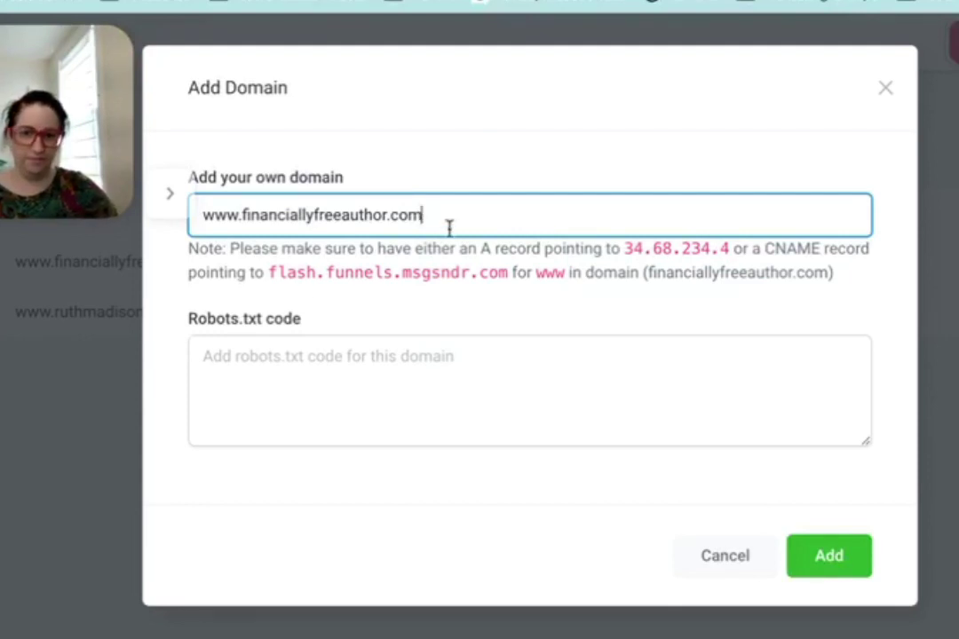
# Open financiallyfreeauthor.com's DNS in Google Domains and make its custom records editable
pyautogui.hotkey('ctrl', 'Right')
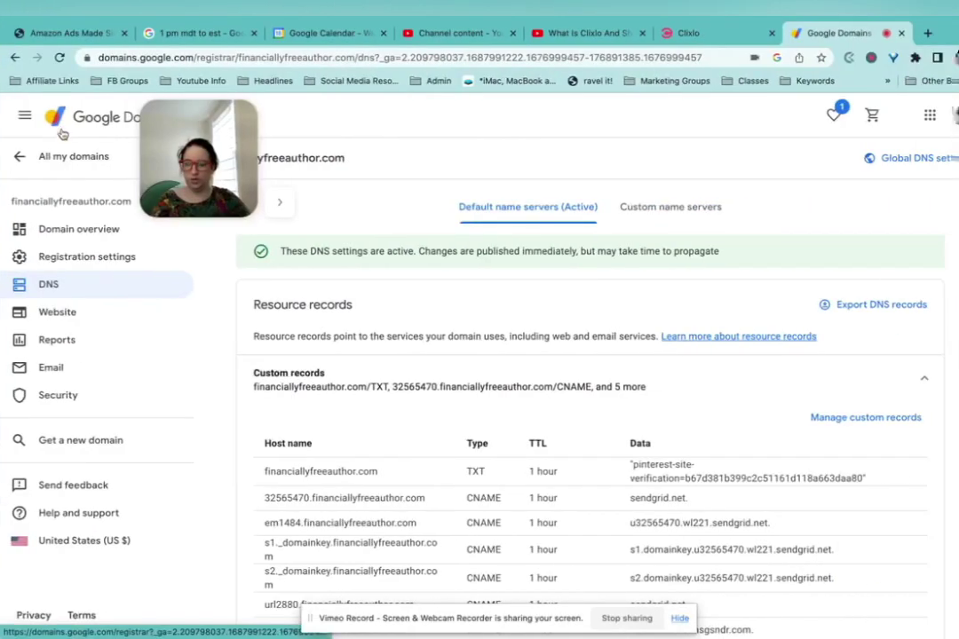
pyautogui.click(18, 160)
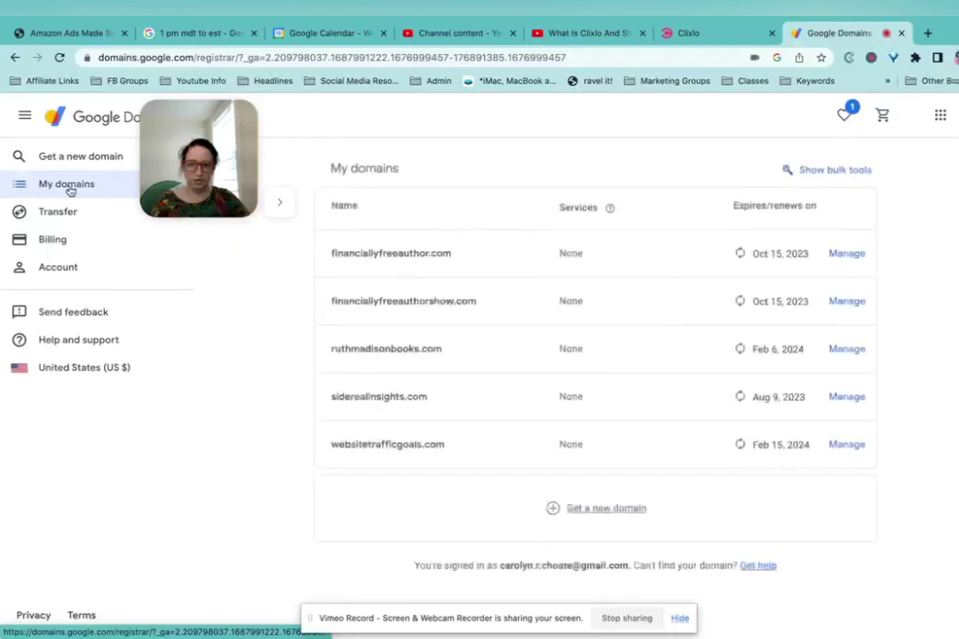
pyautogui.click(851, 254)
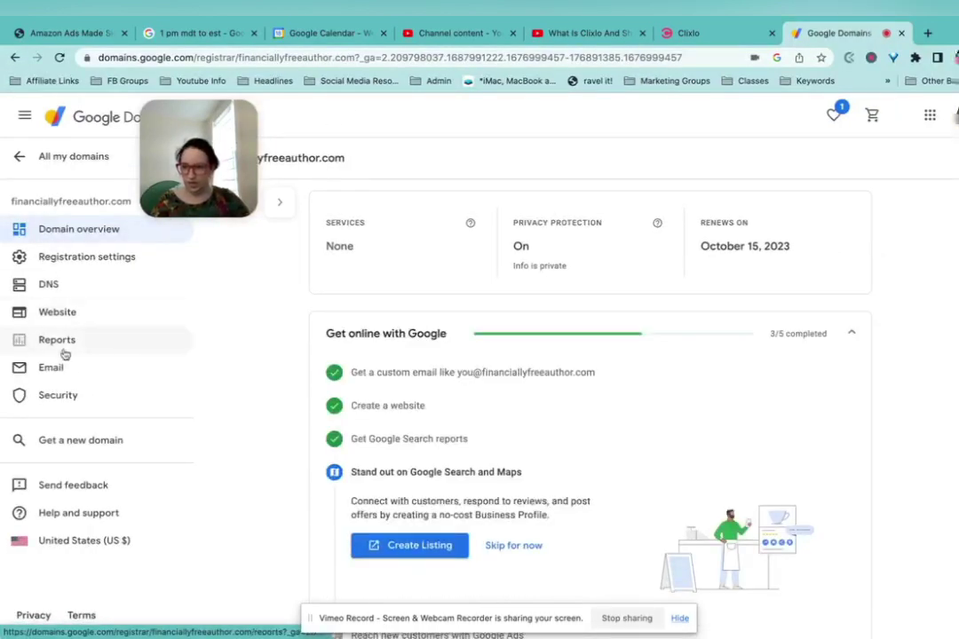
pyautogui.click(48, 286)
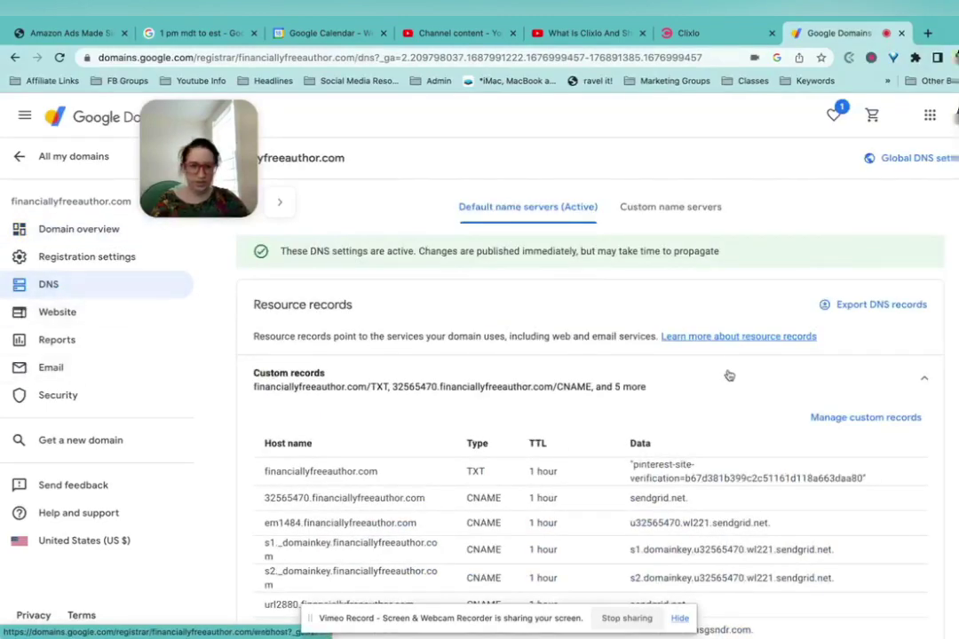
pyautogui.scroll(-3, 736, 369)
pyautogui.scroll(2, 811, 296)
pyautogui.click(810, 297)
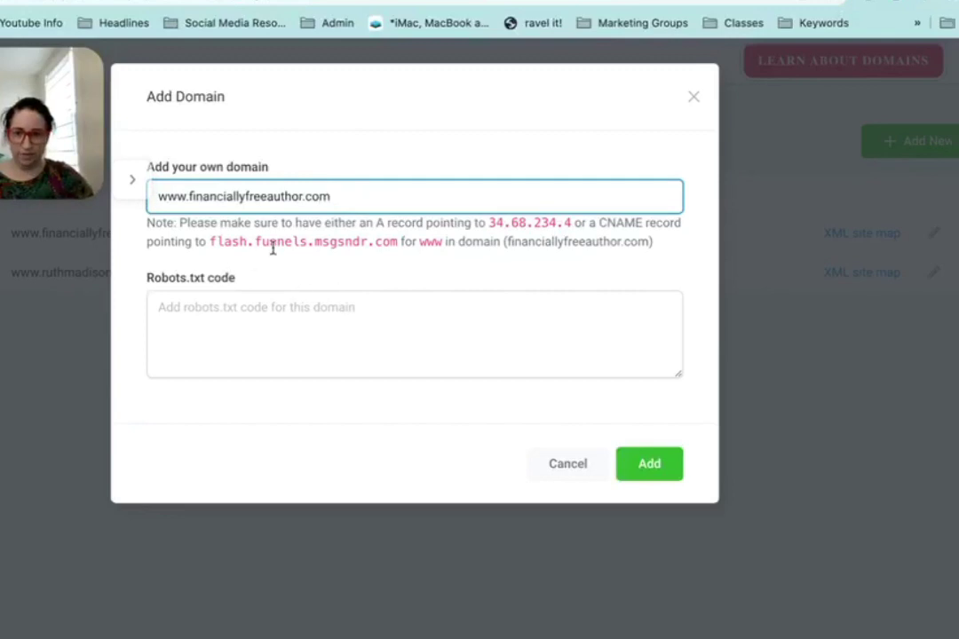
# Select the CNAME target flash.funnels.msgsndr.com in the Add Domain note
pyautogui.moveTo(209, 246); pyautogui.dragTo(398, 248)
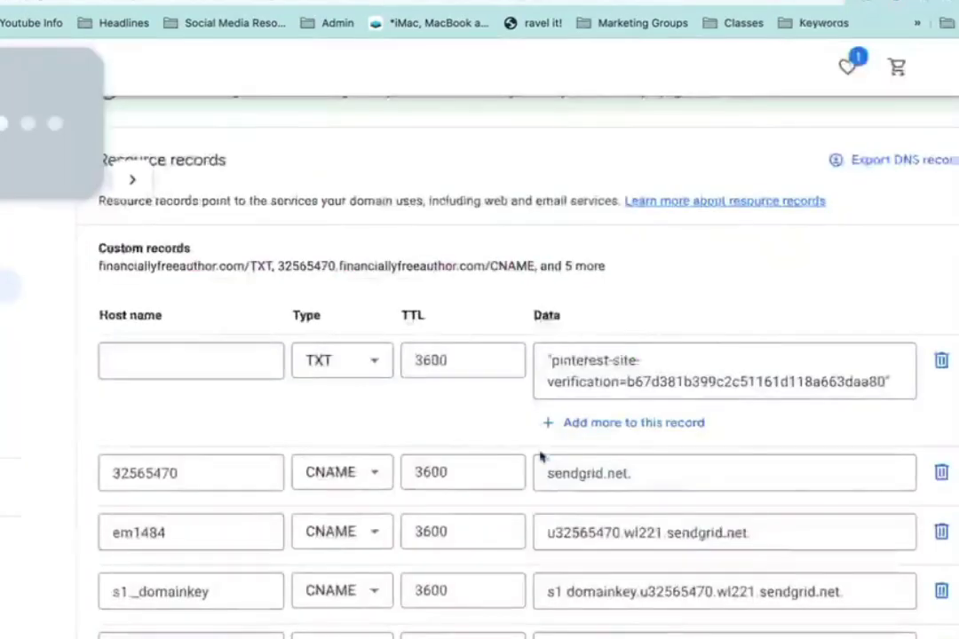
# Add an empty record row below the www CNAME to flash.funnels.msgsndr.com and verify its values
pyautogui.click(168, 355)
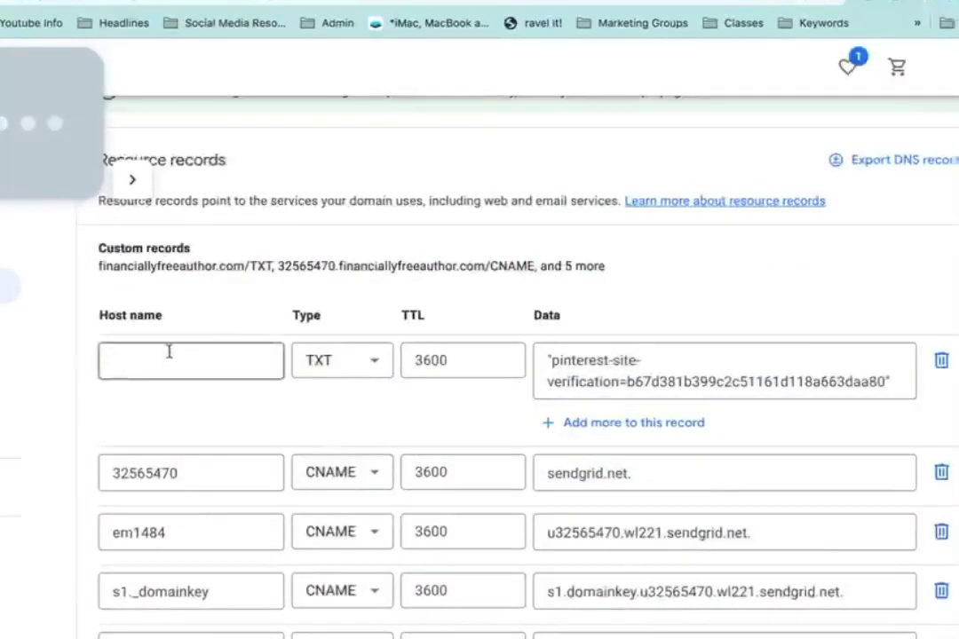
pyautogui.click(188, 389)
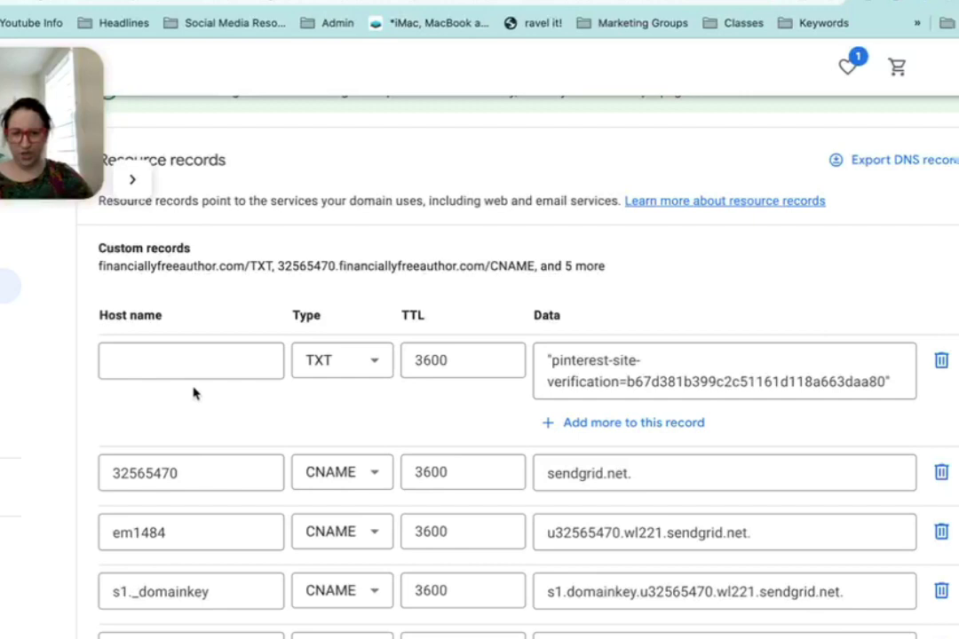
pyautogui.scroll(-3, 206, 363)
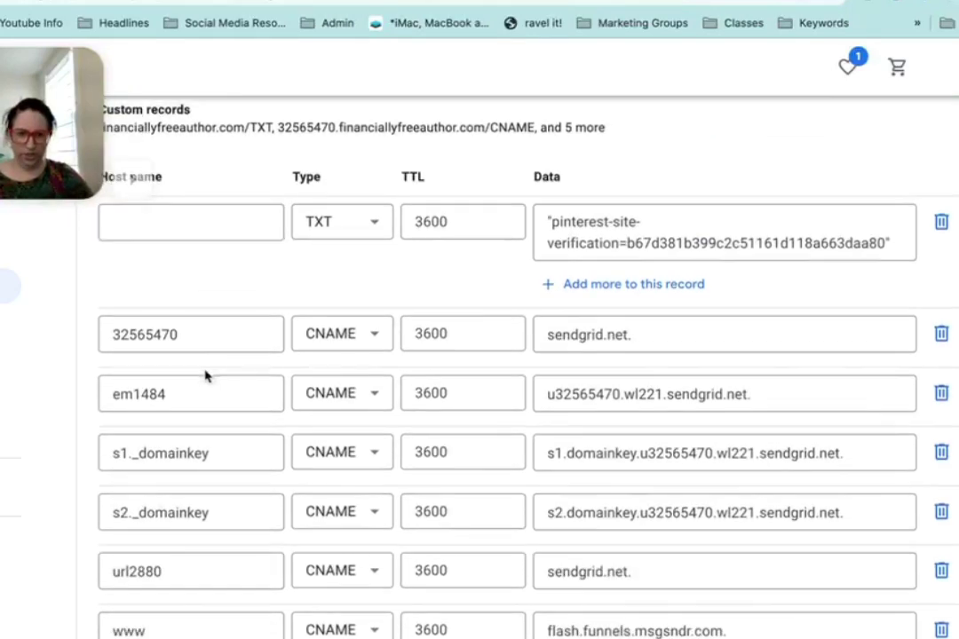
pyautogui.scroll(-8, 430, 529)
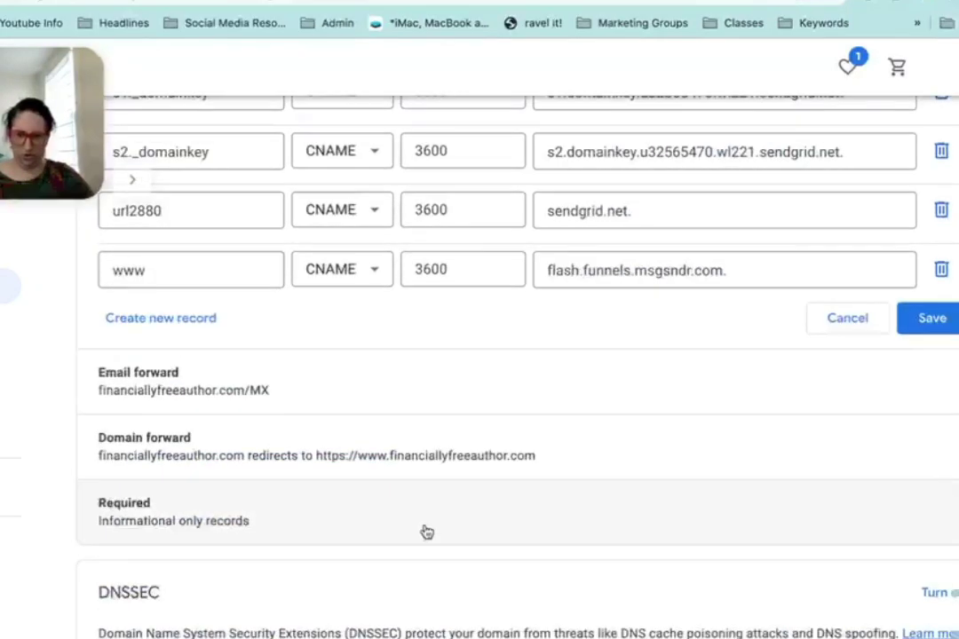
pyautogui.click(160, 318)
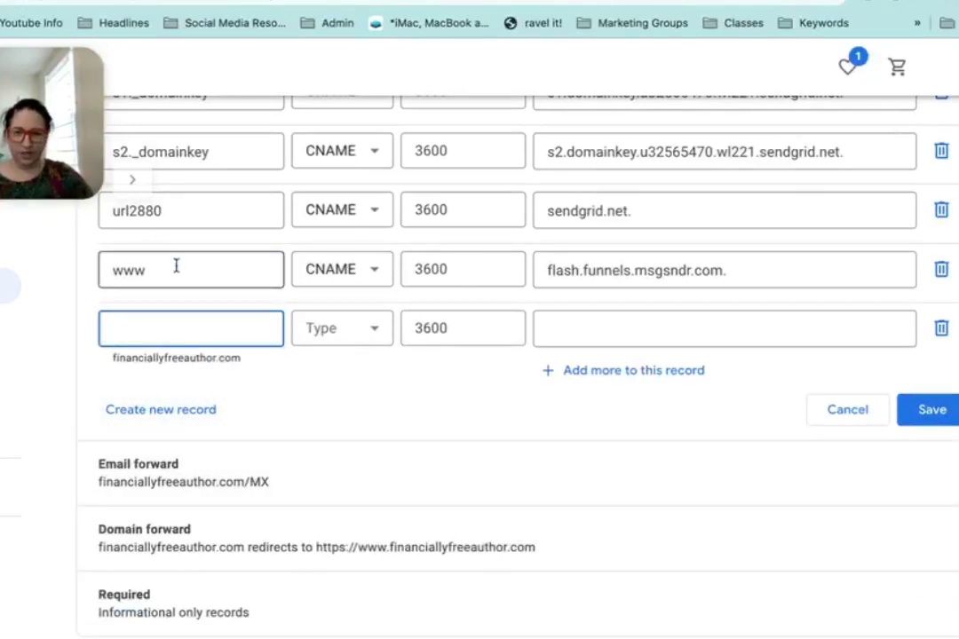
pyautogui.click(112, 270)
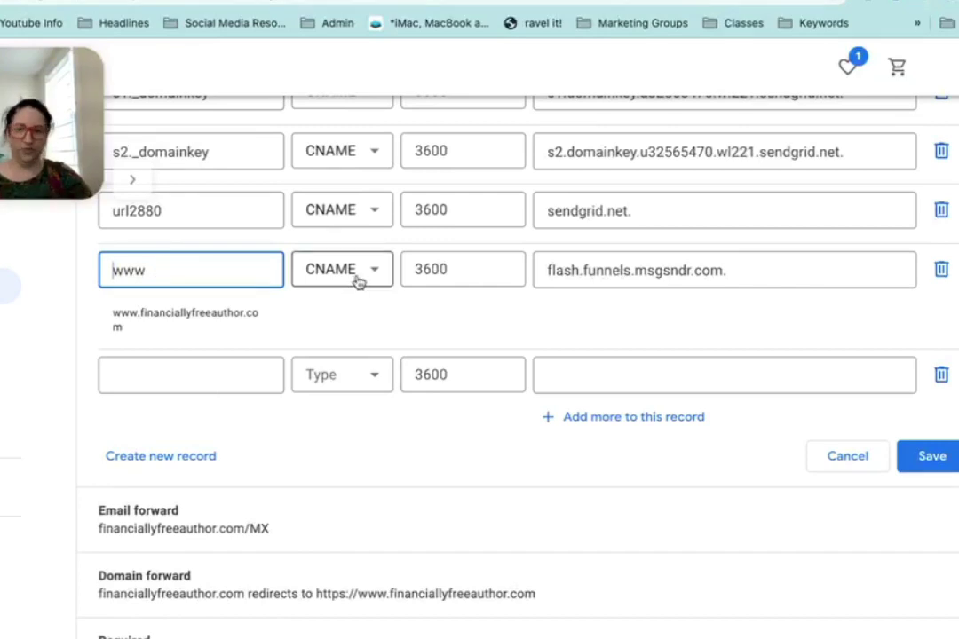
pyautogui.click(644, 275)
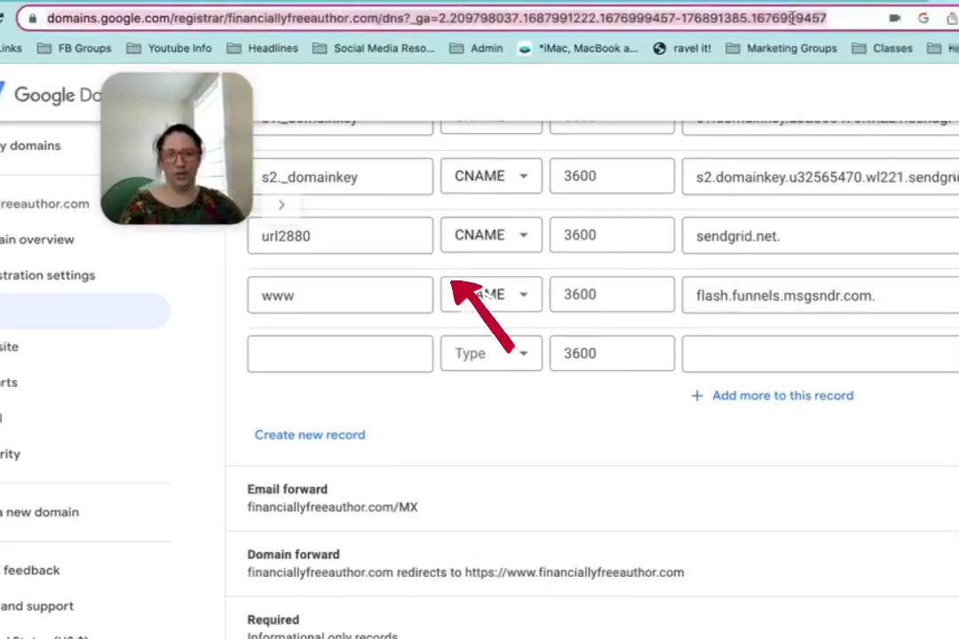
# Enter financiallyfreeauthor.com, without the www prefix or /blog suggestion, in the browser address bar
pyautogui.click(792, 18)
pyautogui.write('www.')
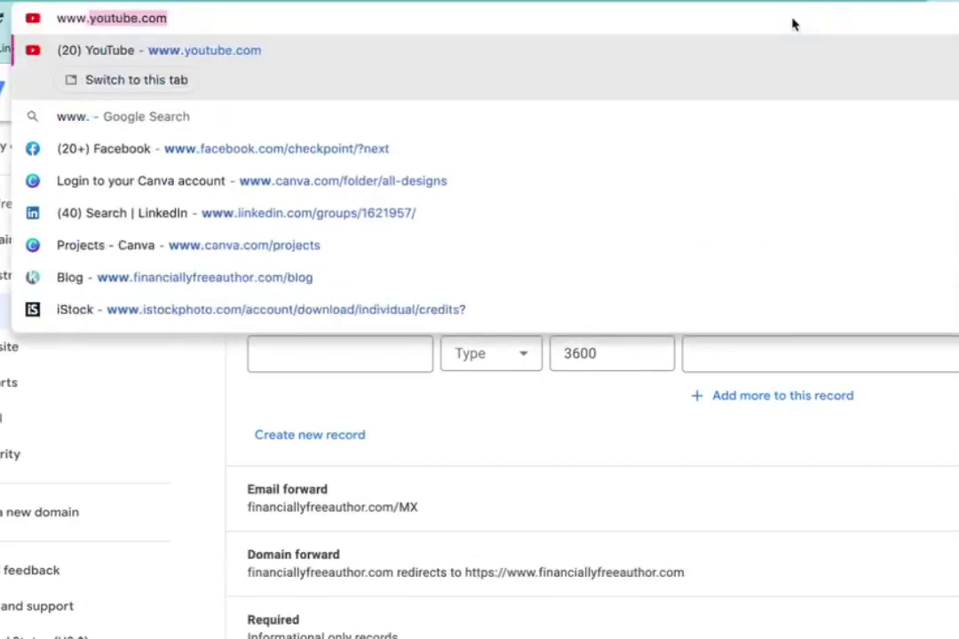
pyautogui.write('finan')
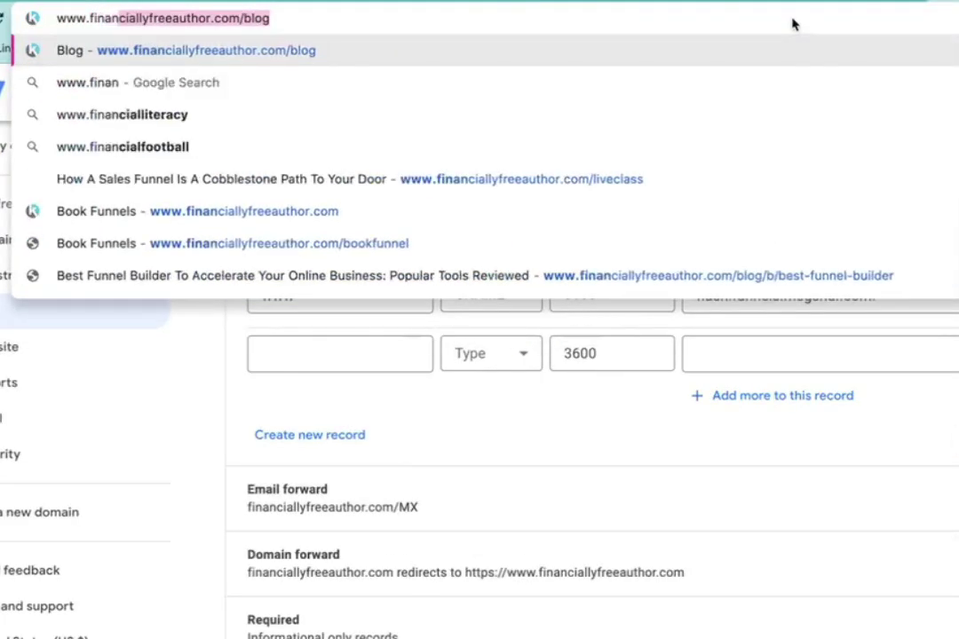
pyautogui.write('ciallyfreeauthor.com')
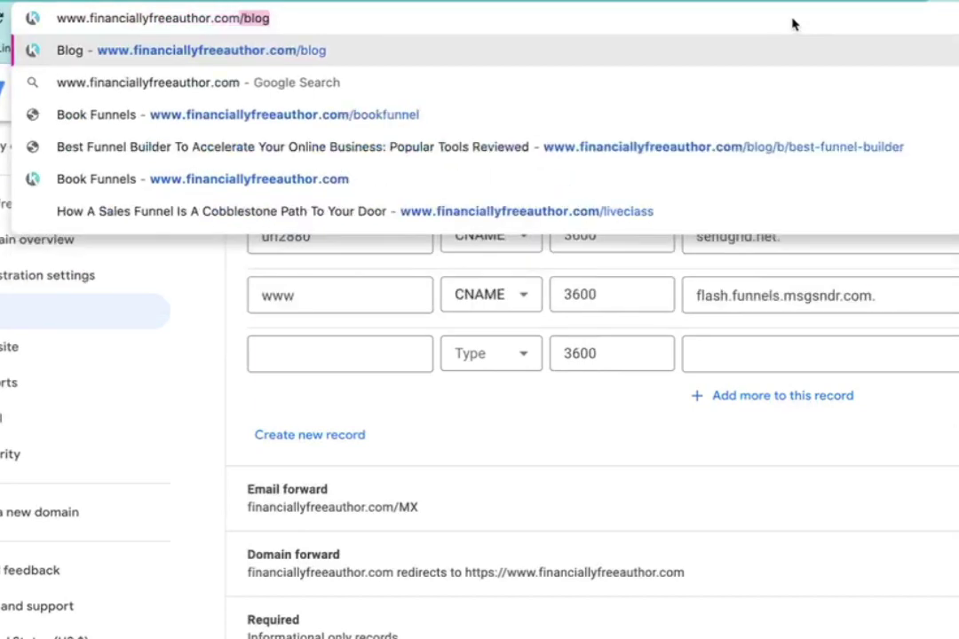
pyautogui.press('Delete')
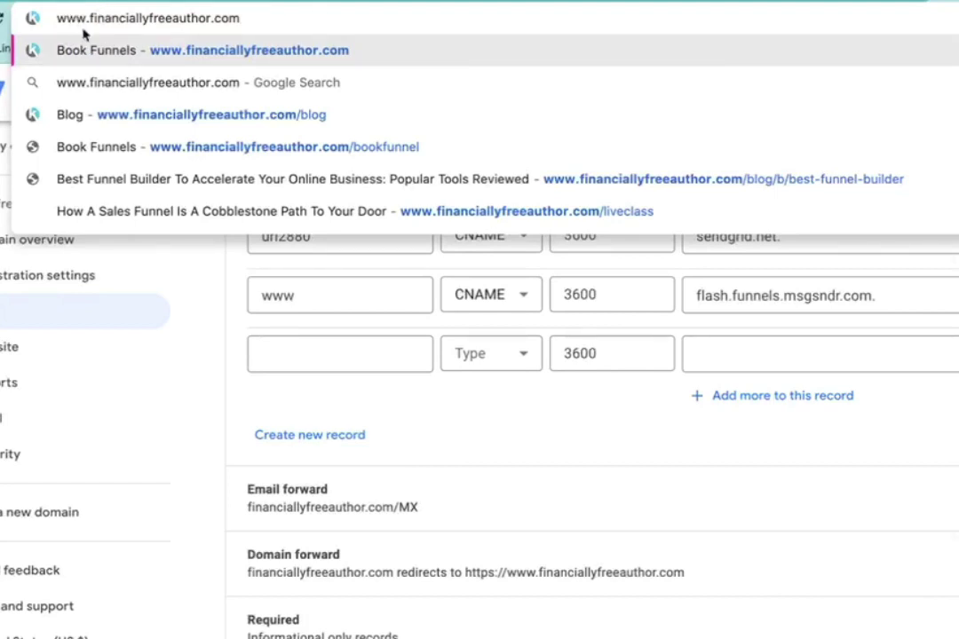
pyautogui.moveTo(89, 19); pyautogui.dragTo(56, 20)
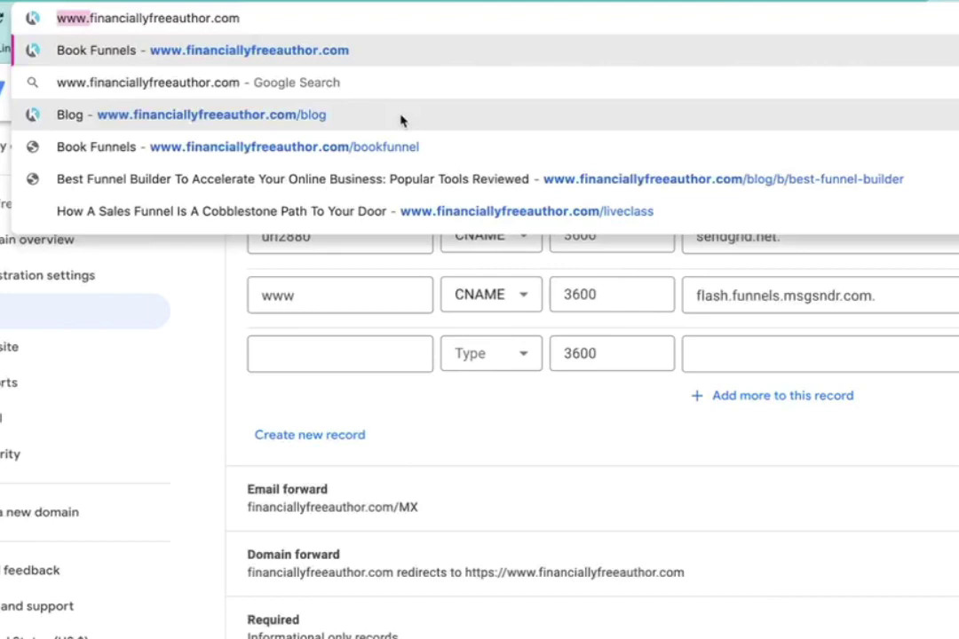
pyautogui.press('BackSpace')
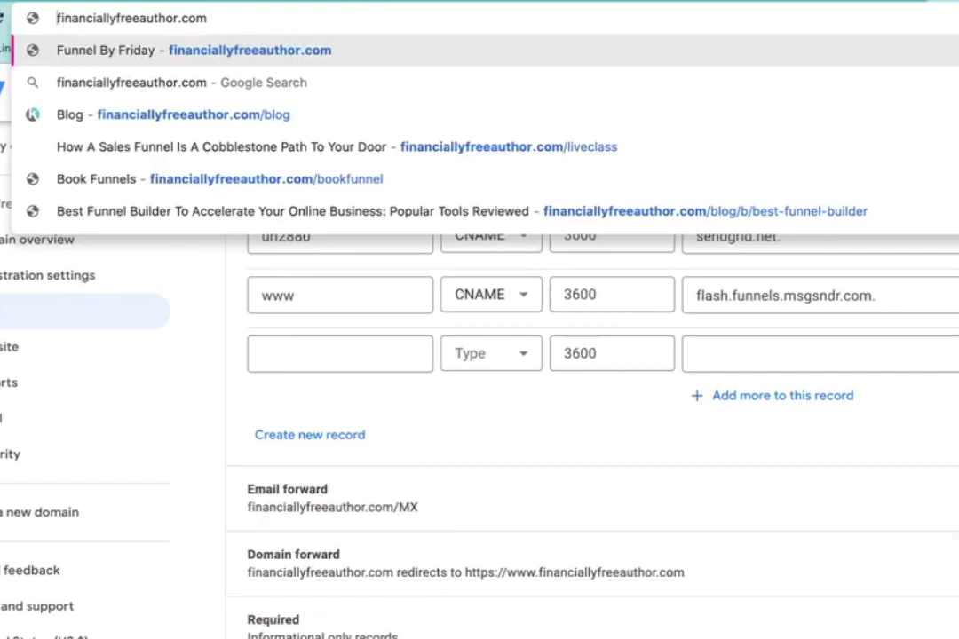
pyautogui.click(314, 300)
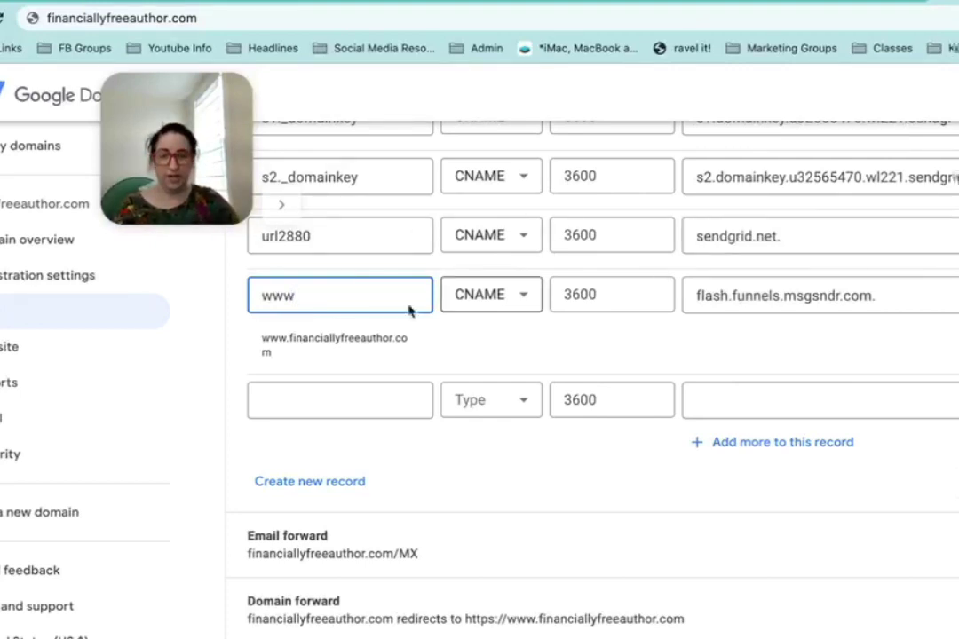
# Change the CNAME host from www to courses and enter courses.financiallyfreeauthor.com in the address bar
pyautogui.moveTo(259, 295); pyautogui.dragTo(408, 286)
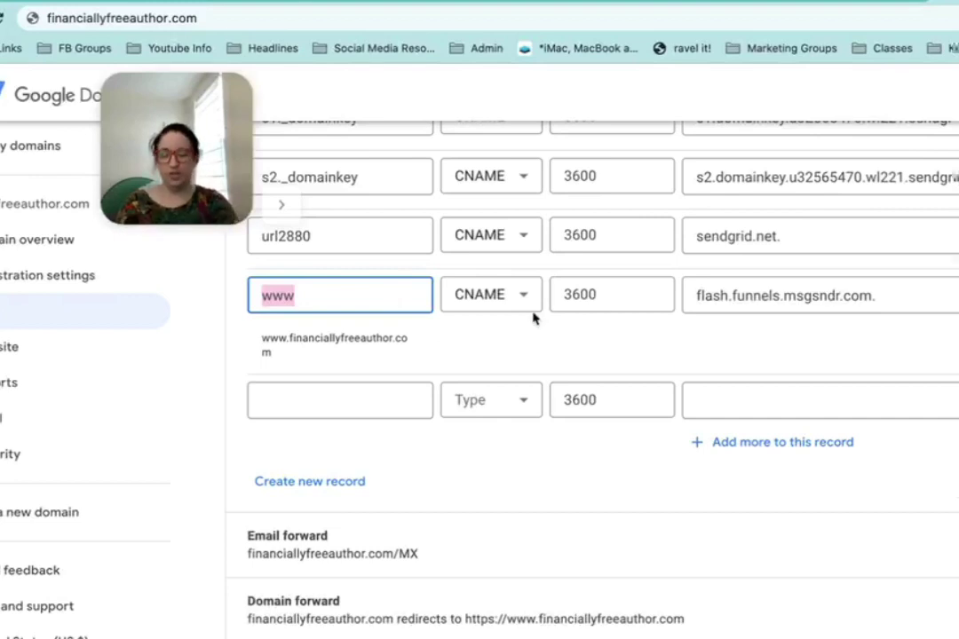
pyautogui.write('courses')
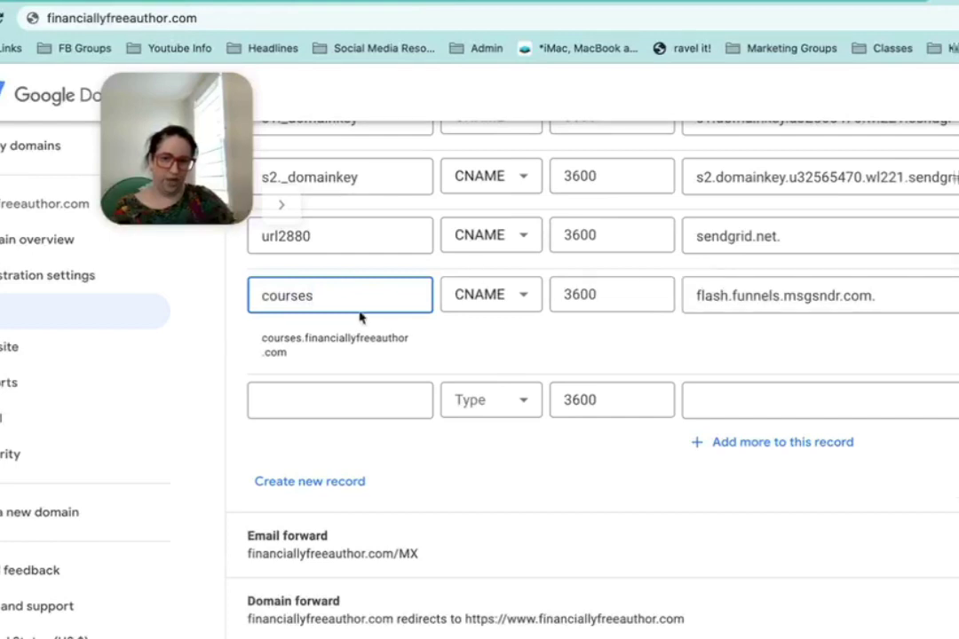
pyautogui.click(345, 16)
pyautogui.write('courses.financ')
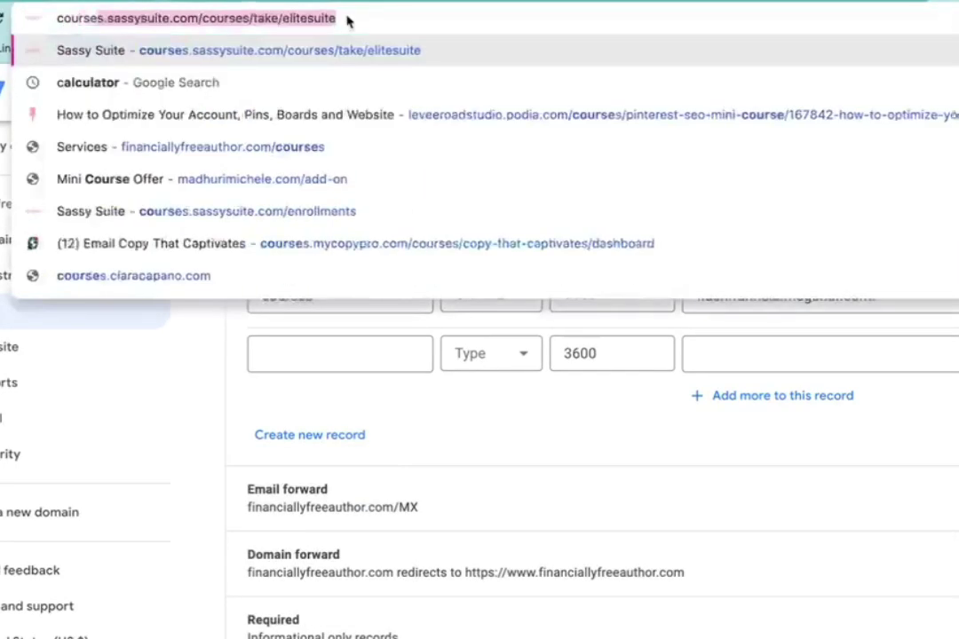
pyautogui.write('iall')
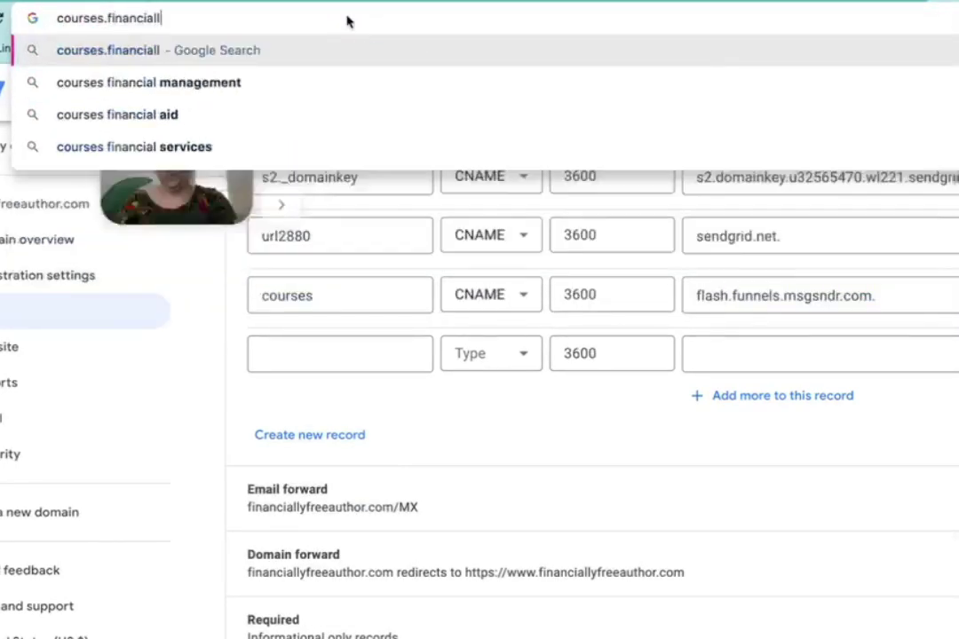
pyautogui.write('yfreeauthor.com')
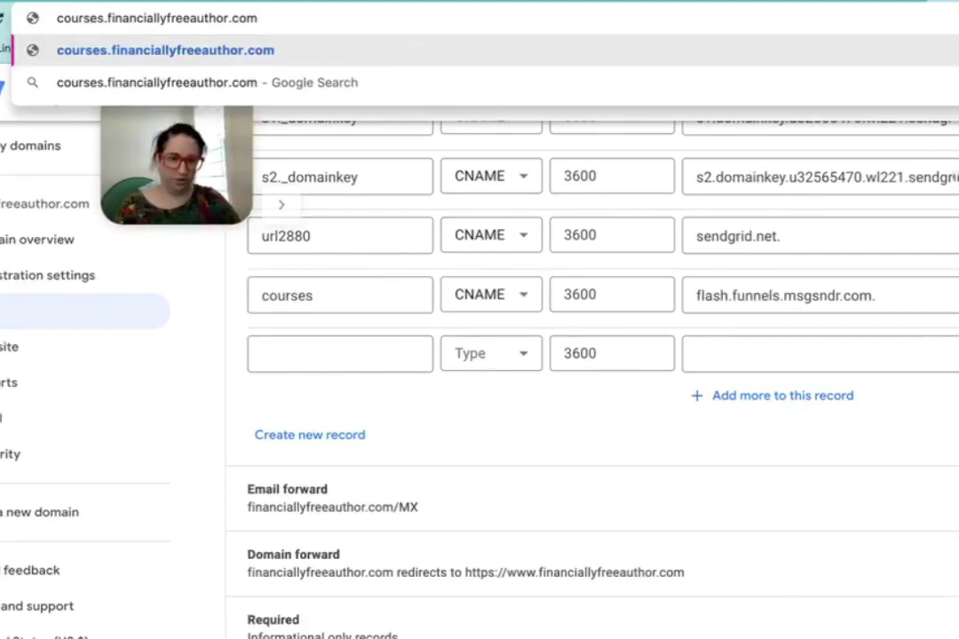
pyautogui.click(805, 150)
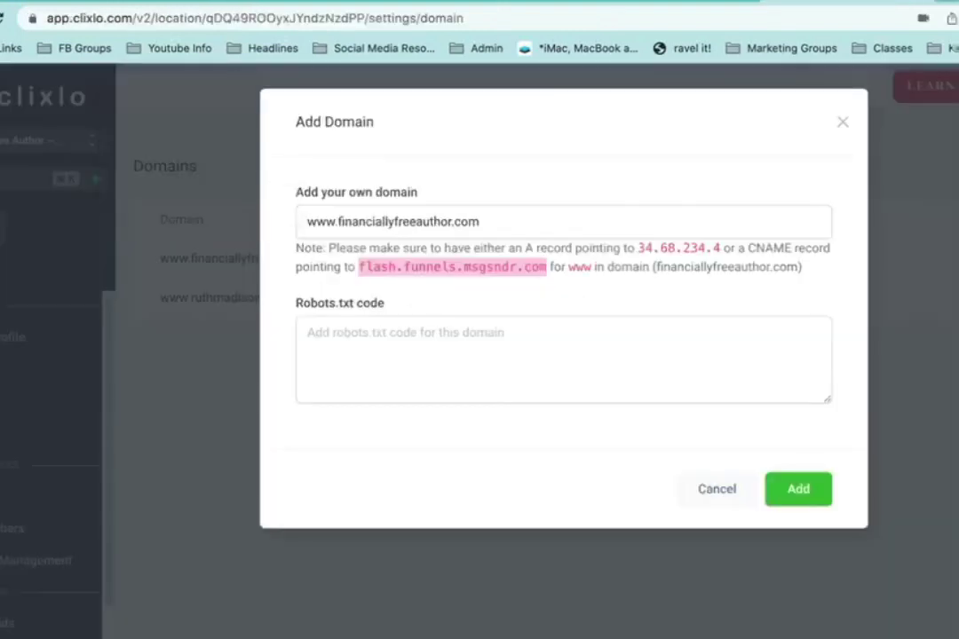
# Close the Add Domain dialog and open the Financially Free Author website from Sites > Websites
pyautogui.click(840, 124)
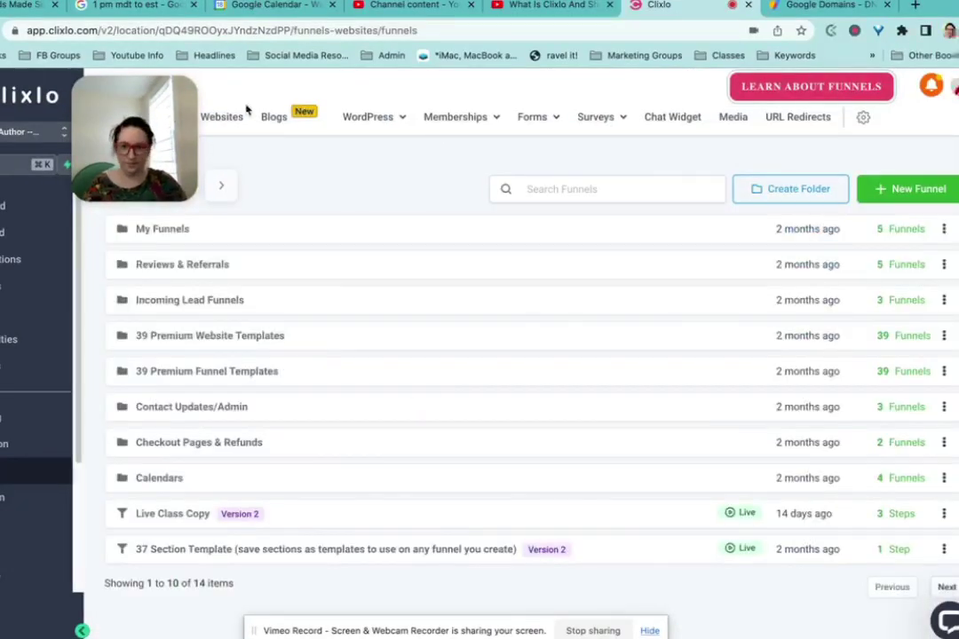
pyautogui.click(212, 120)
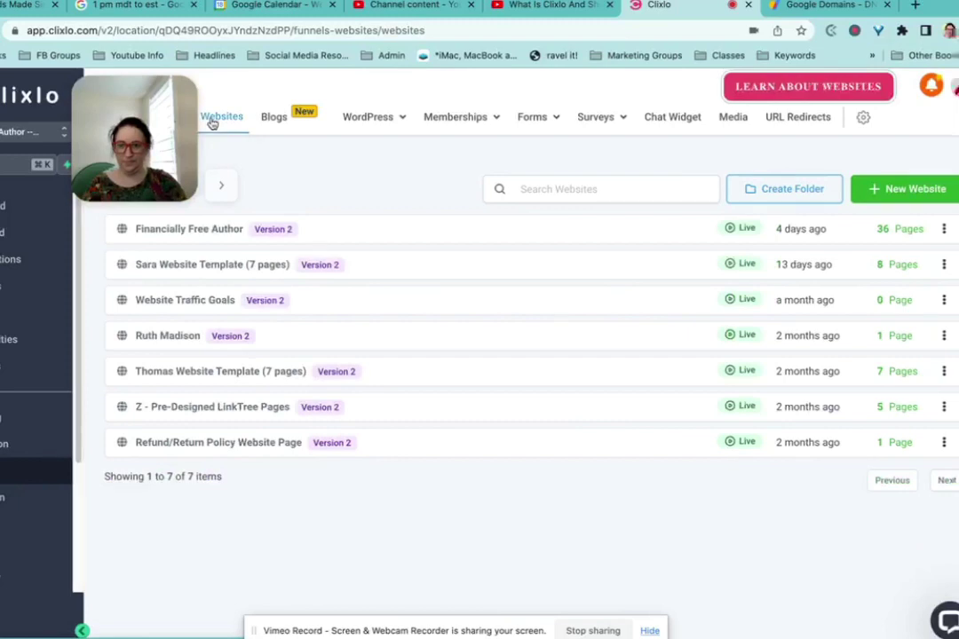
pyautogui.click(208, 229)
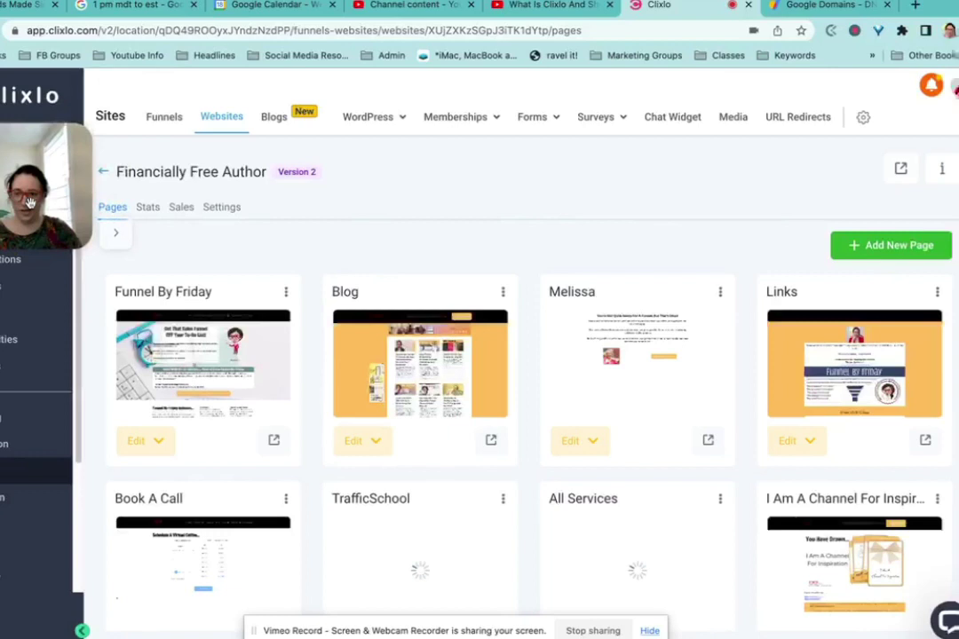
pyautogui.click(222, 210)
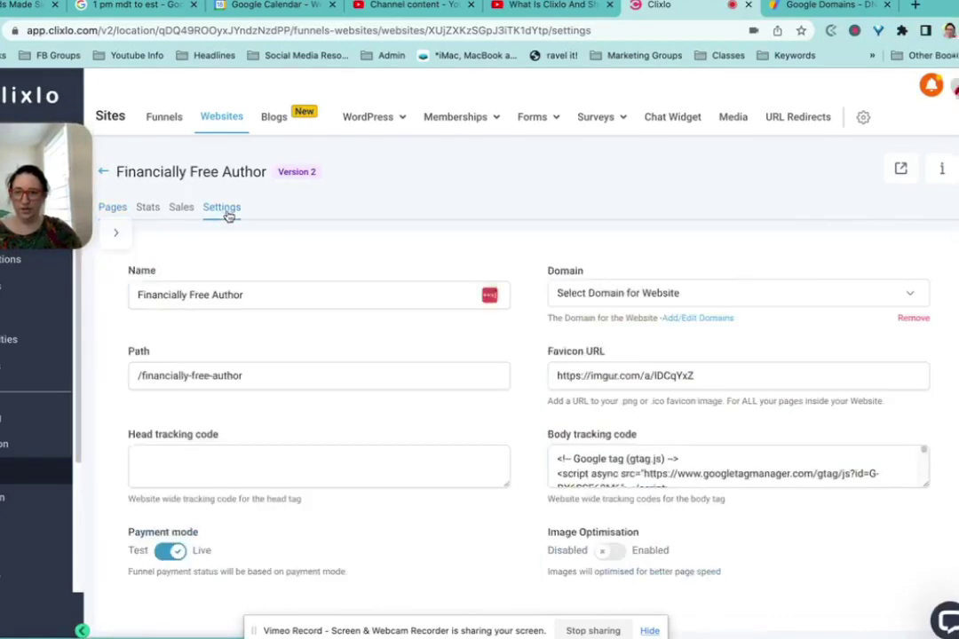
pyautogui.click(615, 296)
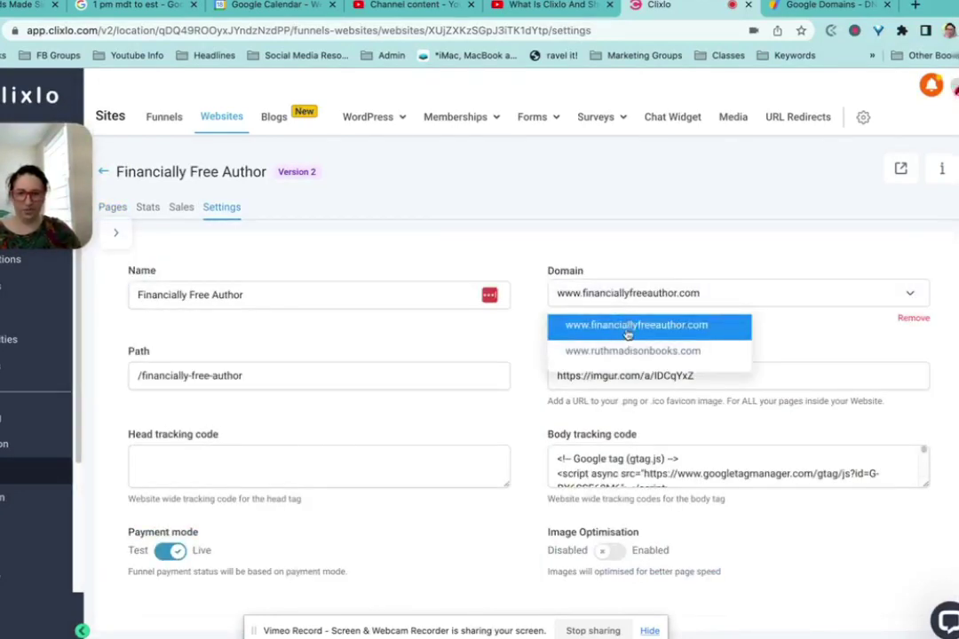
pyautogui.click(626, 334)
pyautogui.scroll(-2, 748, 558)
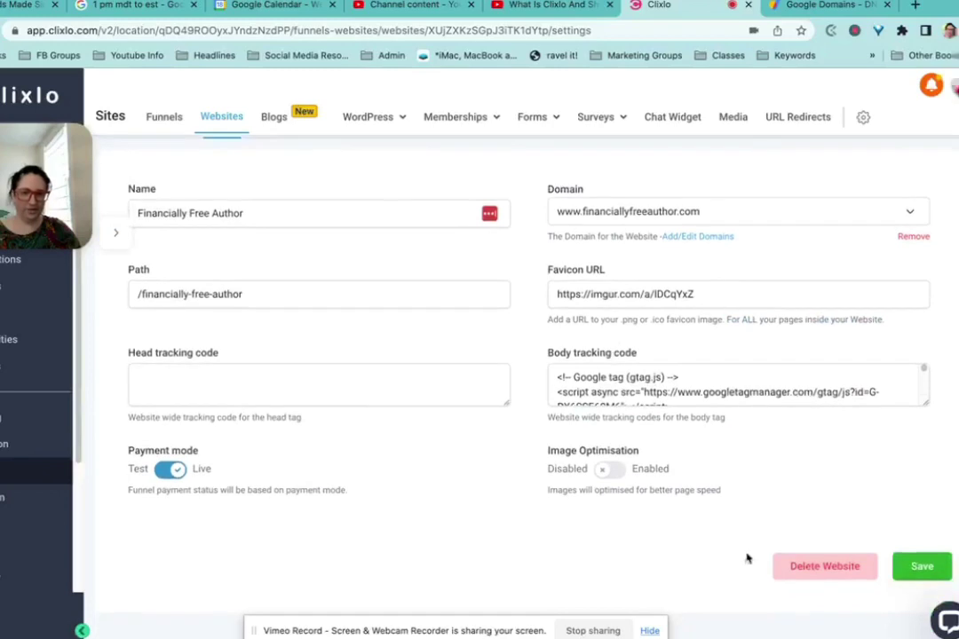
pyautogui.click(919, 573)
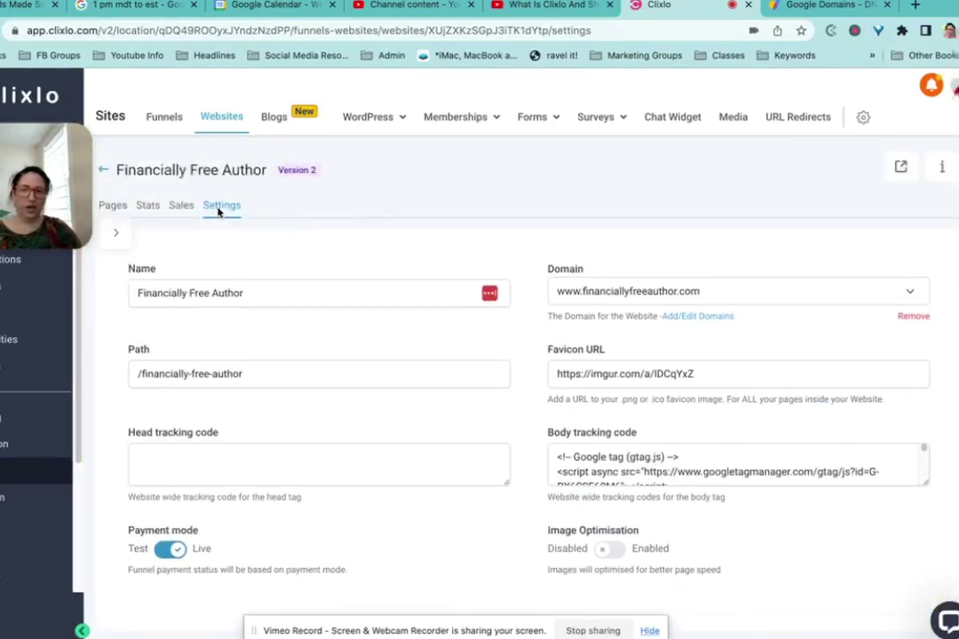
# Go to the membership settings' Custom Domains page to connect an existing domain
pyautogui.moveTo(480, 112)
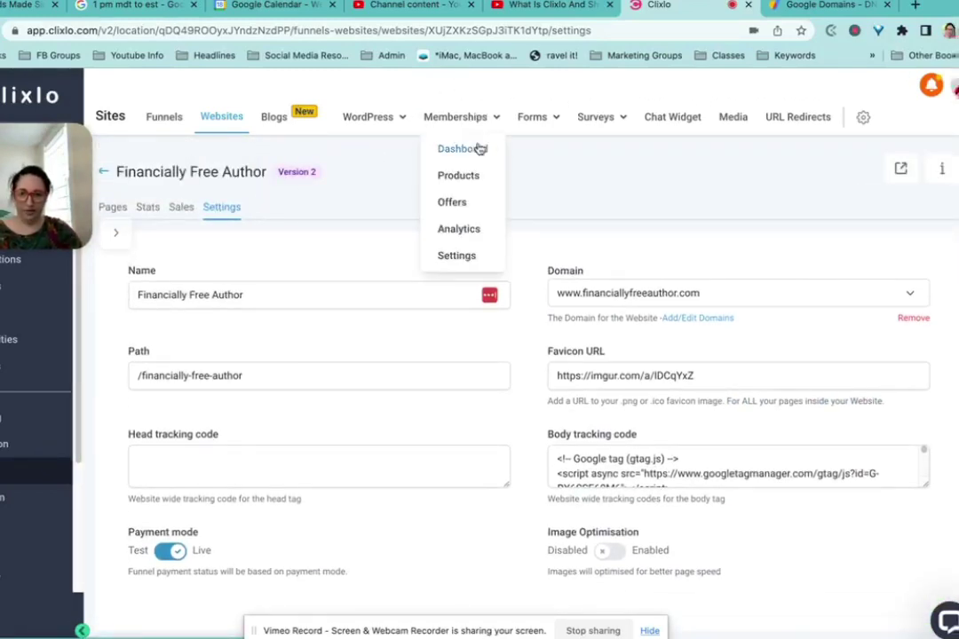
pyautogui.click(462, 148)
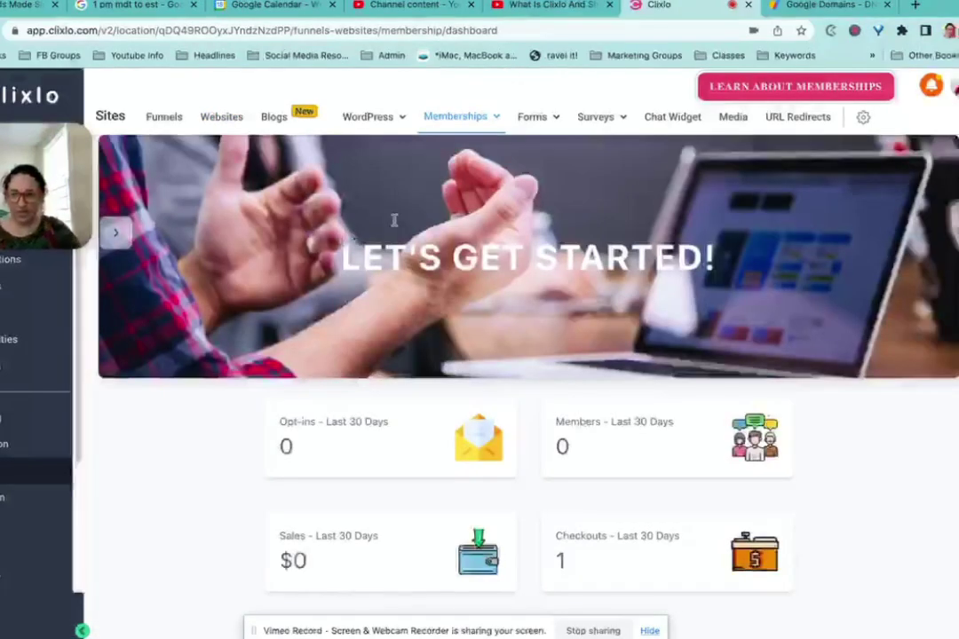
pyautogui.moveTo(487, 114)
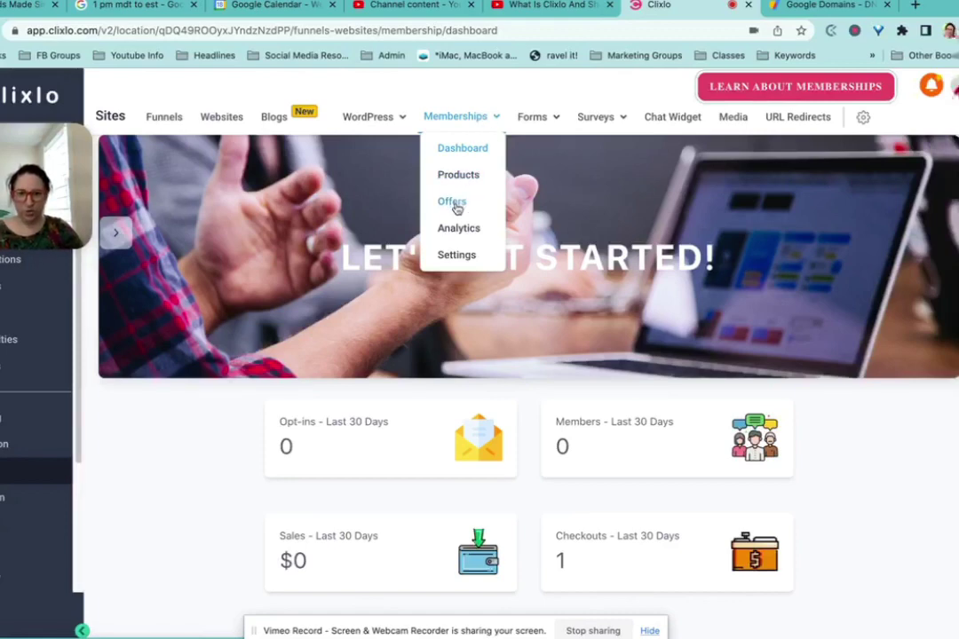
pyautogui.click(454, 253)
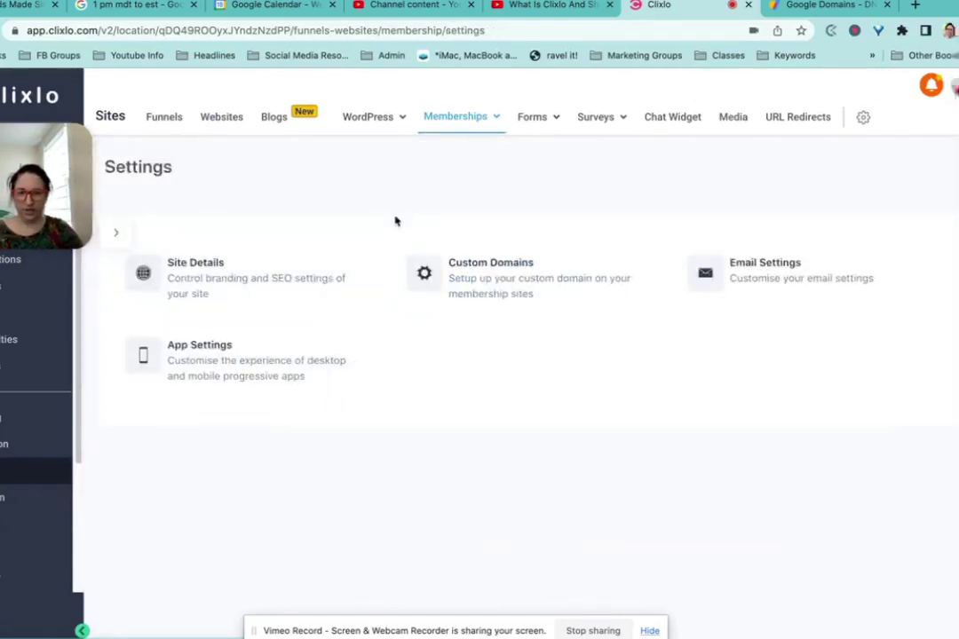
pyautogui.click(506, 282)
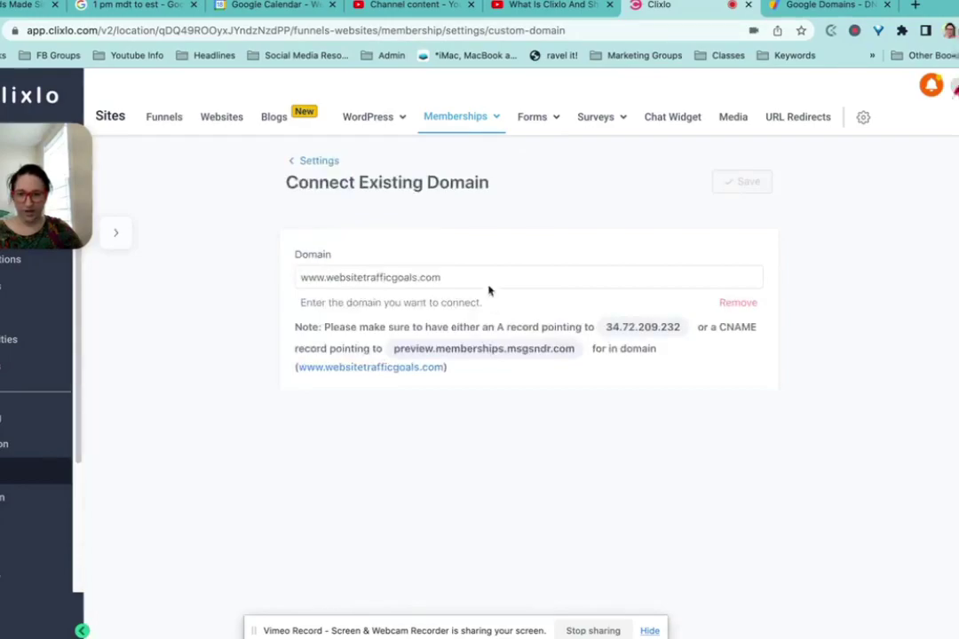
# Replace the domain with courses.financiallyfreeauthor.com and select the CNAME target preview.memberships.msgsndr.com
pyautogui.click(444, 279)
pyautogui.click(356, 243)
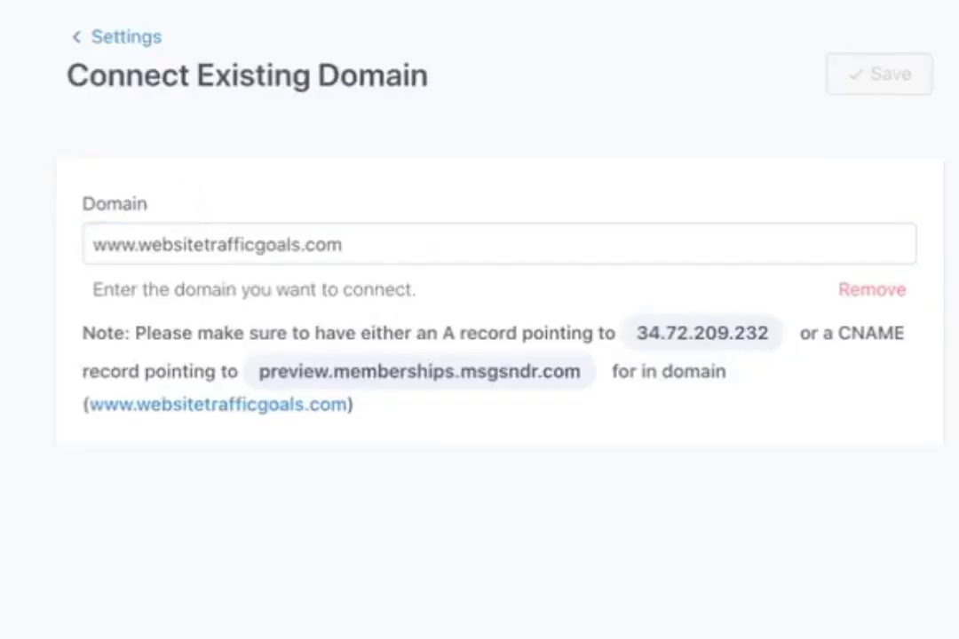
pyautogui.click(214, 244)
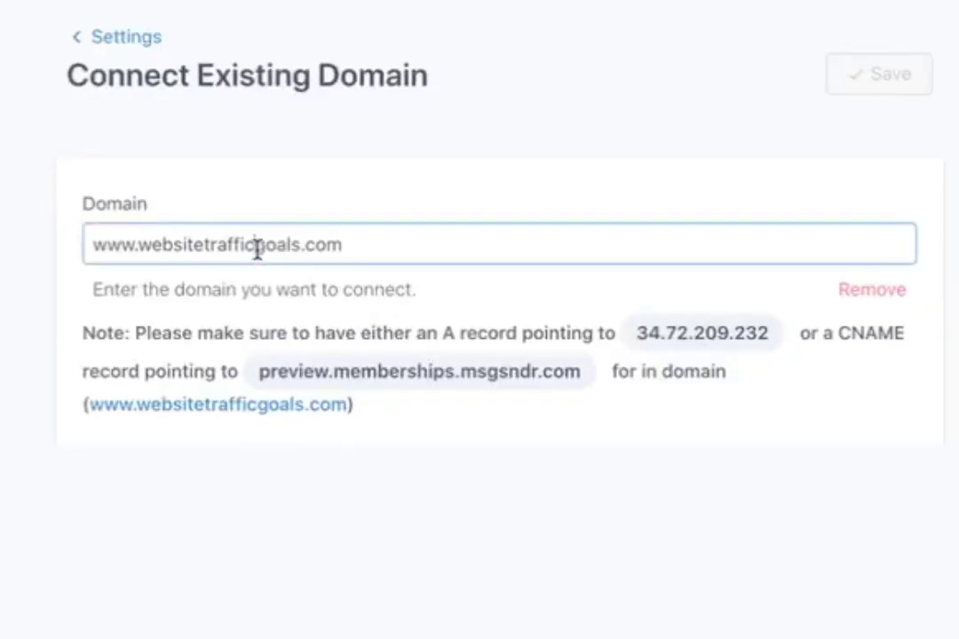
pyautogui.hotkey('ctrl', 'a')
pyautogui.write('c')
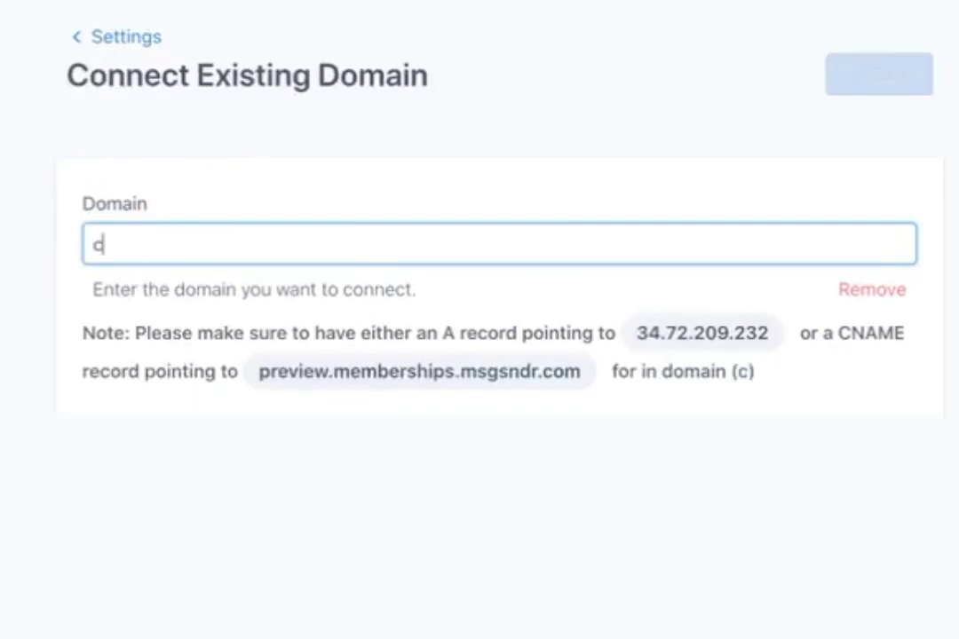
pyautogui.write('ourses.financ')
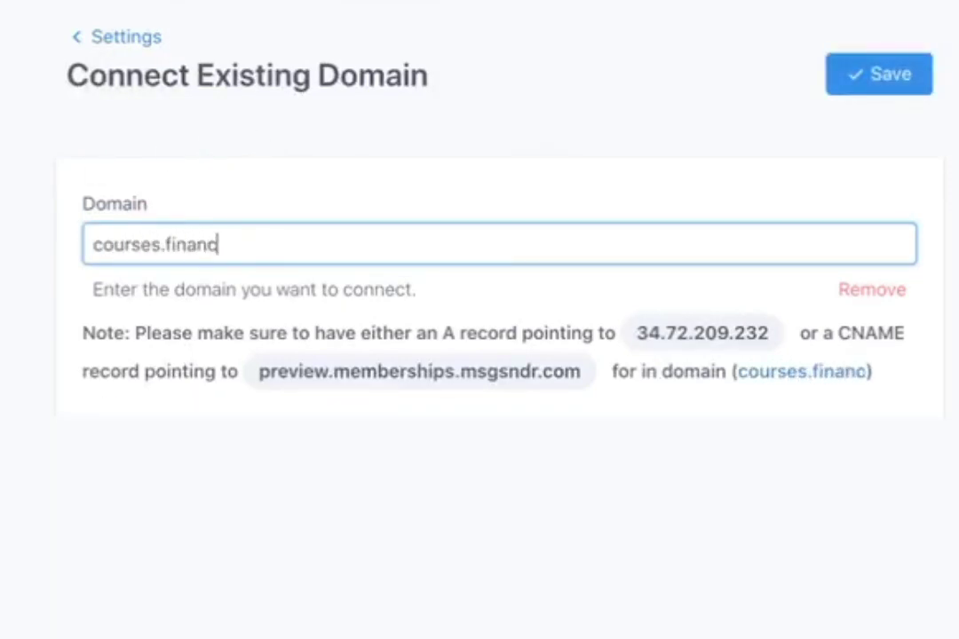
pyautogui.write('iallyfreeauthor')
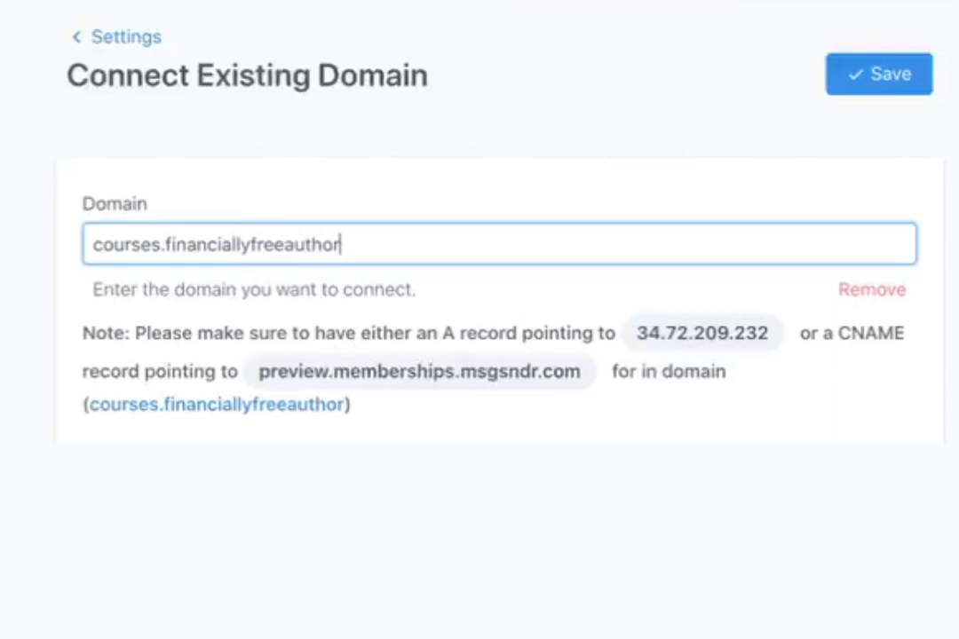
pyautogui.write('.com')
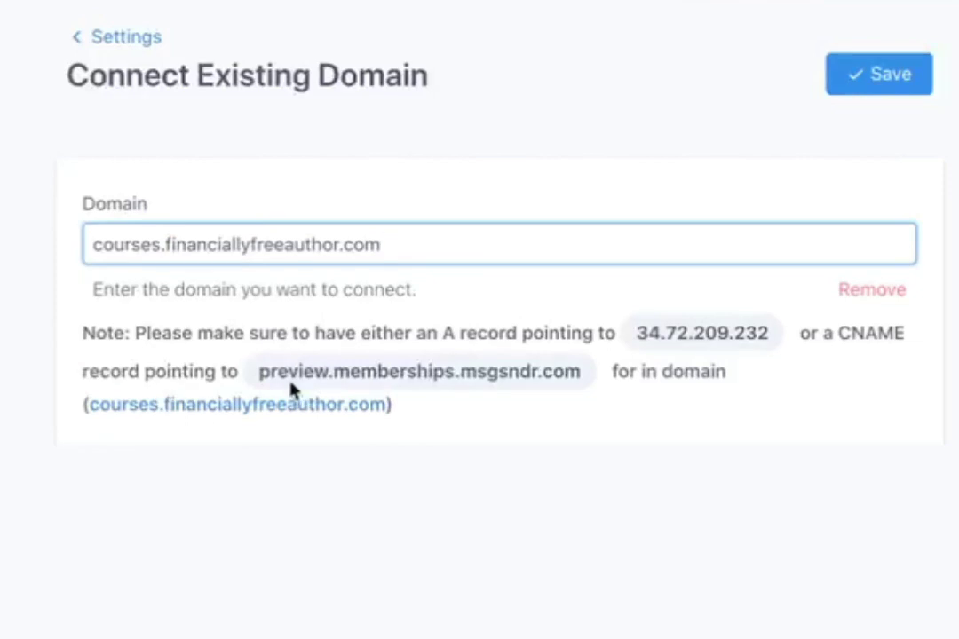
pyautogui.moveTo(257, 376); pyautogui.dragTo(597, 372)
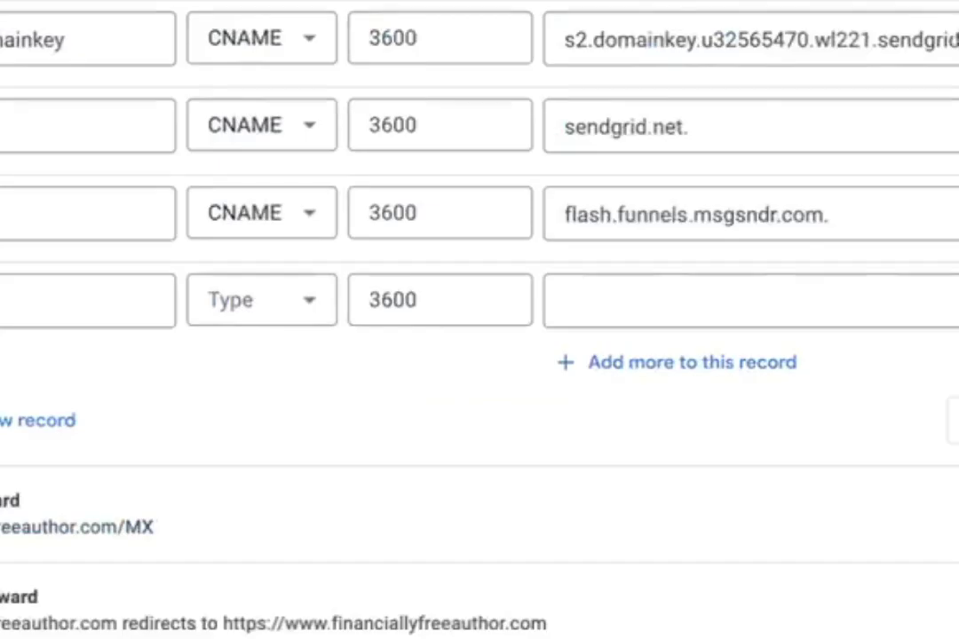
# Start editing the courses record's CNAME value, entering '.webs'
pyautogui.click(782, 209)
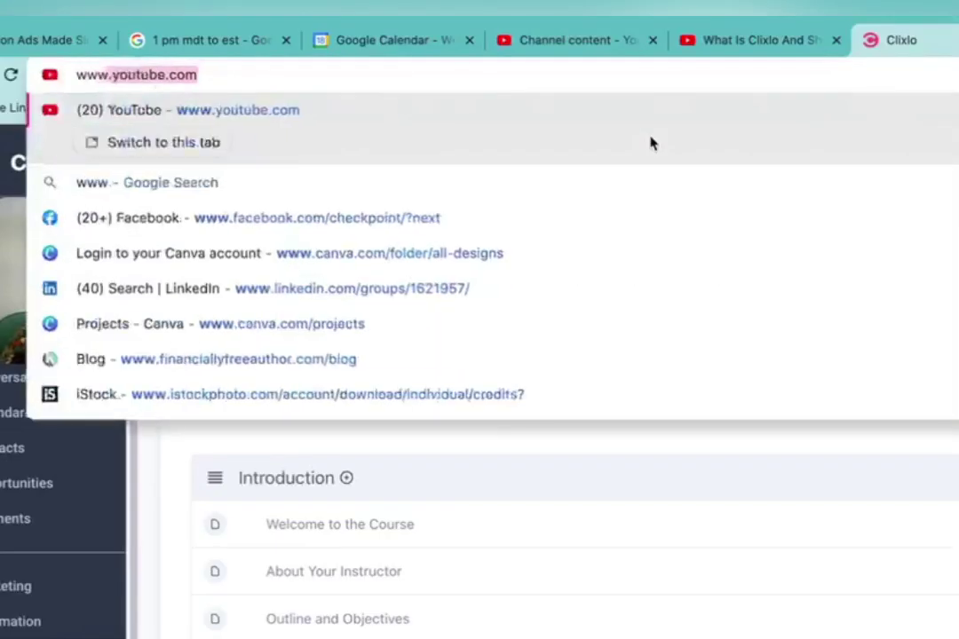
pyautogui.write('.websitetrafficgoals.com/library-v2')
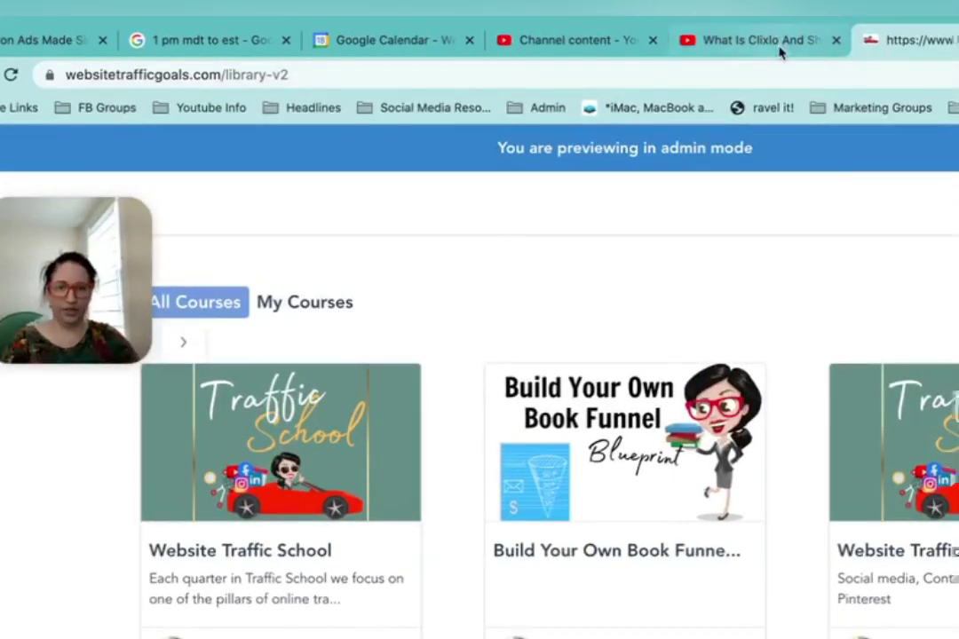
# Return to the Google Domains DNS records, dismiss the Type dropdown, and head back to My domains
pyautogui.click(780, 51)
pyautogui.click(551, 46)
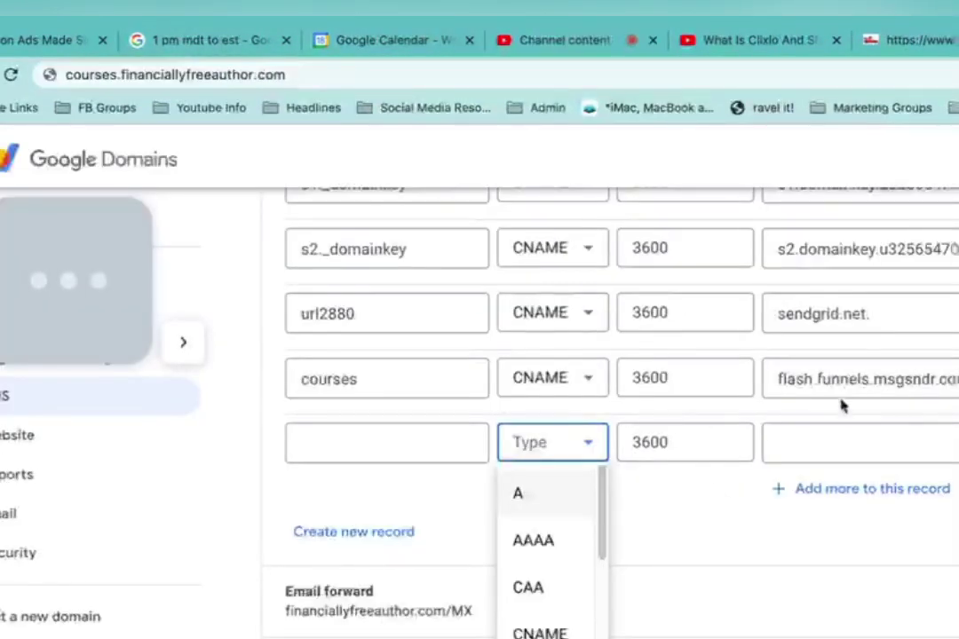
pyautogui.click(259, 490)
pyautogui.scroll(5, 259, 490)
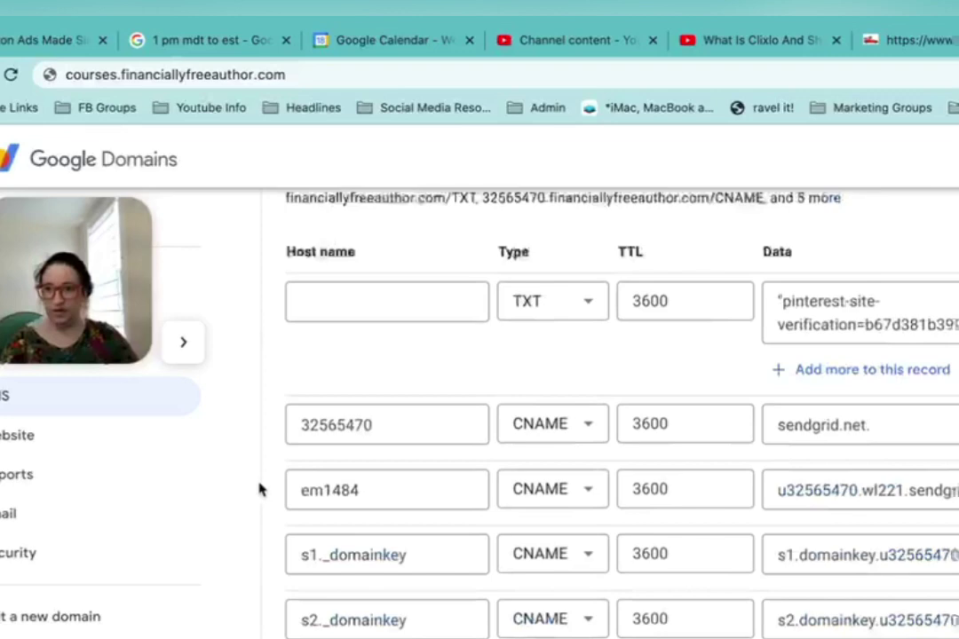
pyautogui.scroll(4, 258, 489)
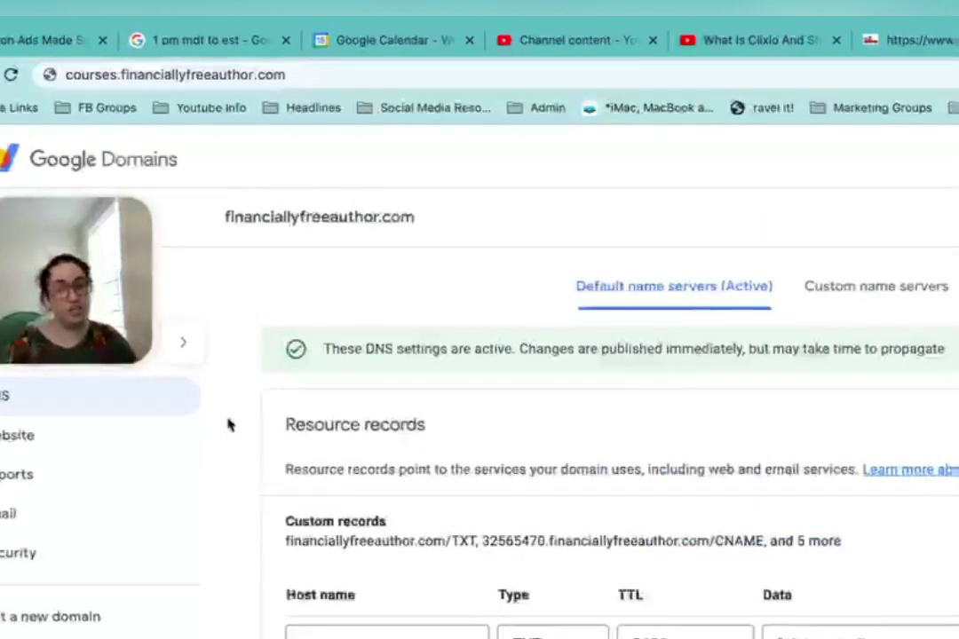
pyautogui.moveTo(93, 306); pyautogui.dragTo(325, 330)
pyautogui.click(53, 214)
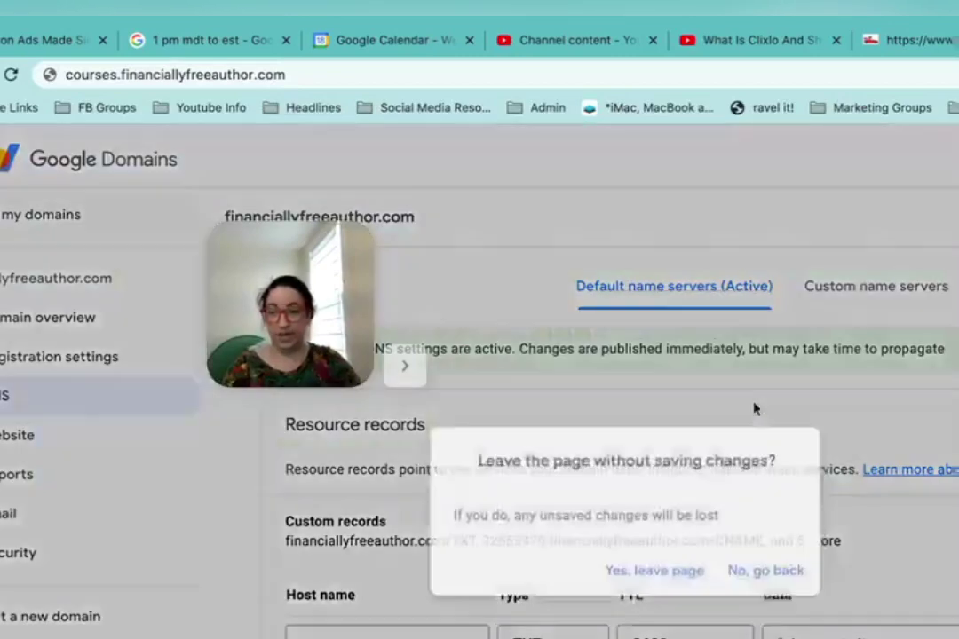
# Discard the unsaved courses edits and review the saved financiallyfreeauthor.com DNS records
pyautogui.click(695, 573)
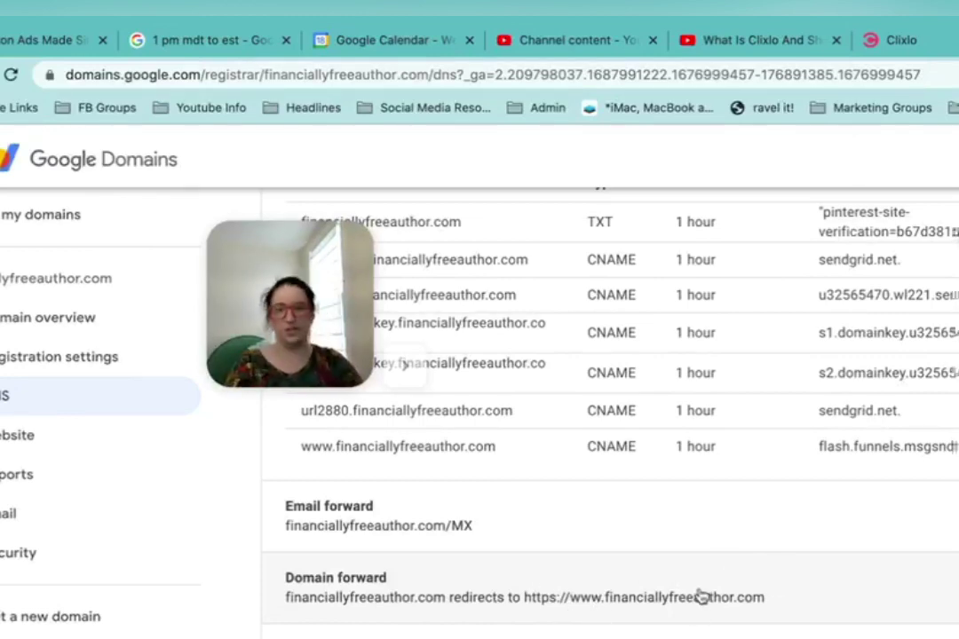
pyautogui.scroll(5, 612, 400)
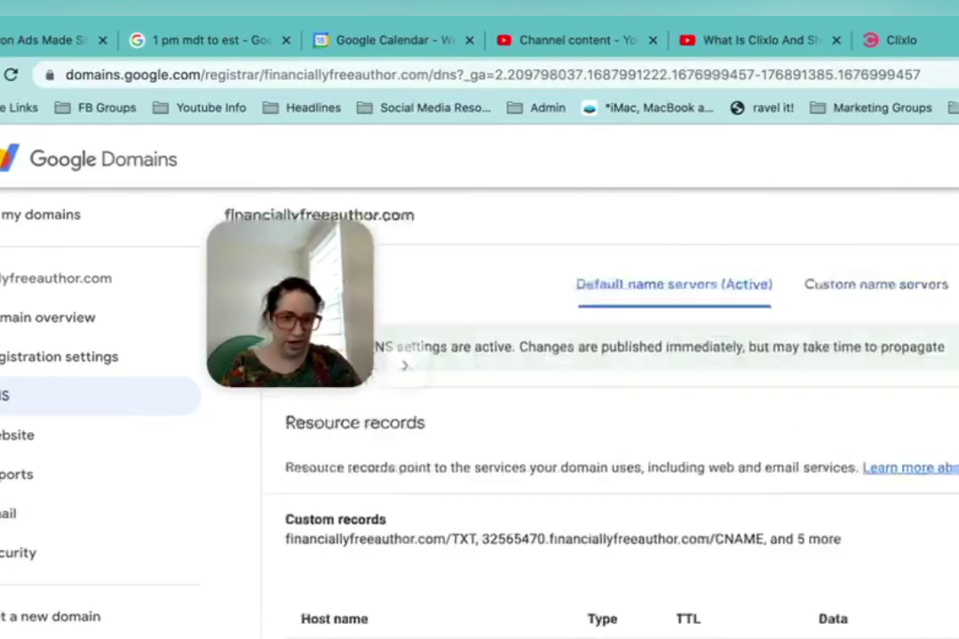